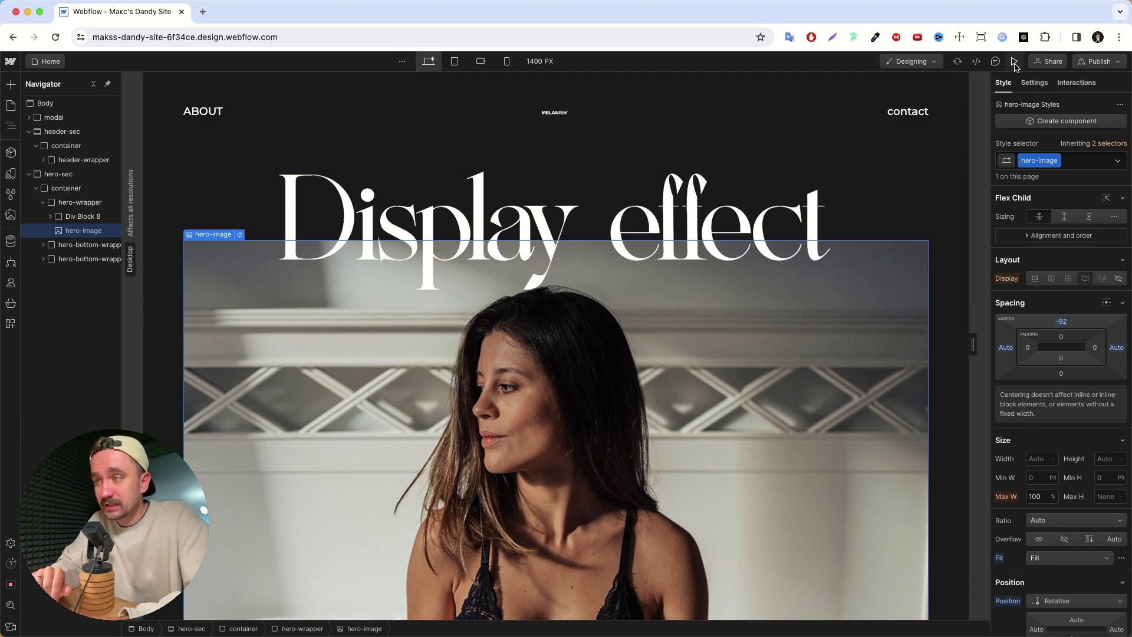
# Step: Preview the page, watch the hero heading and image animate while scrolling, and leave the preview
pyautogui.click(1014, 62)
pyautogui.scroll(-10, 655, 341)
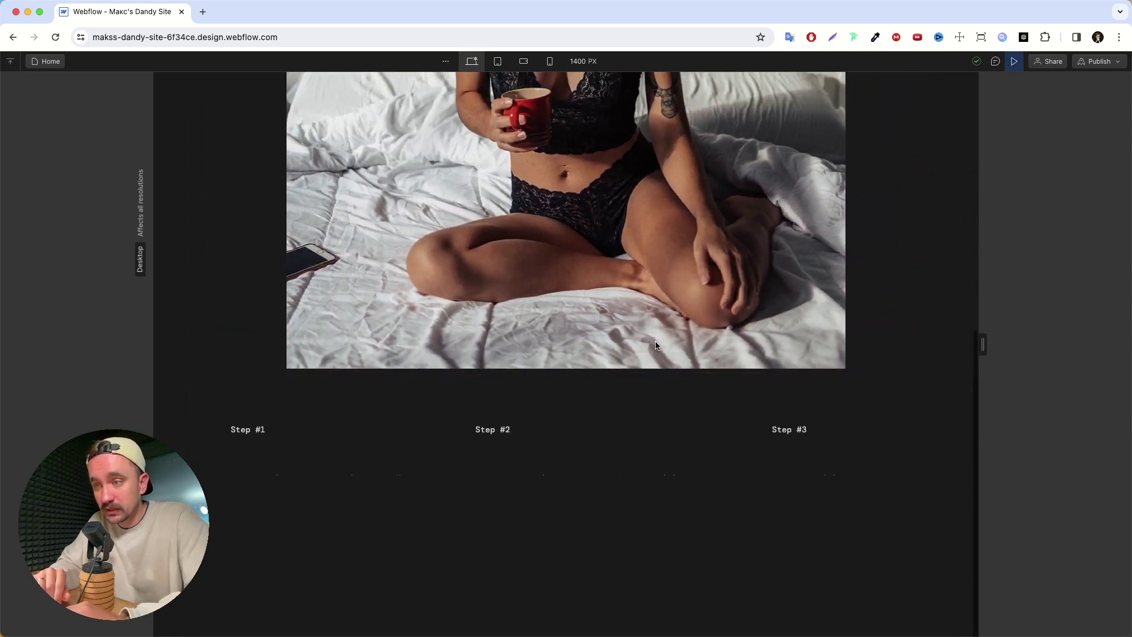
pyautogui.scroll(10, 657, 344)
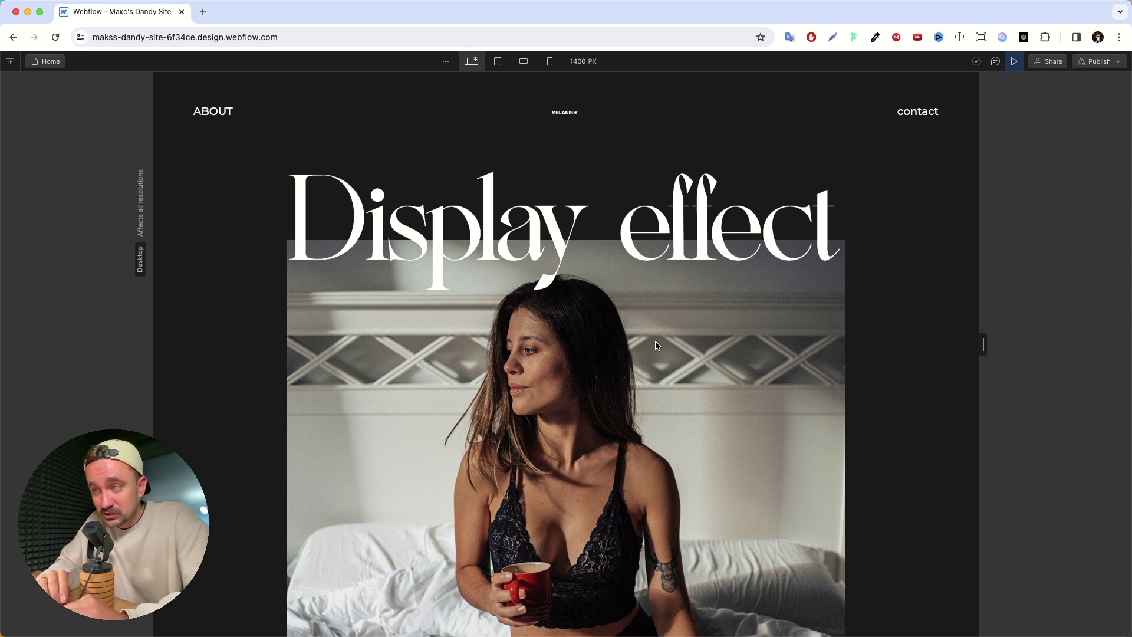
pyautogui.press('super+shift+p')
pyautogui.press('super+shift+p')
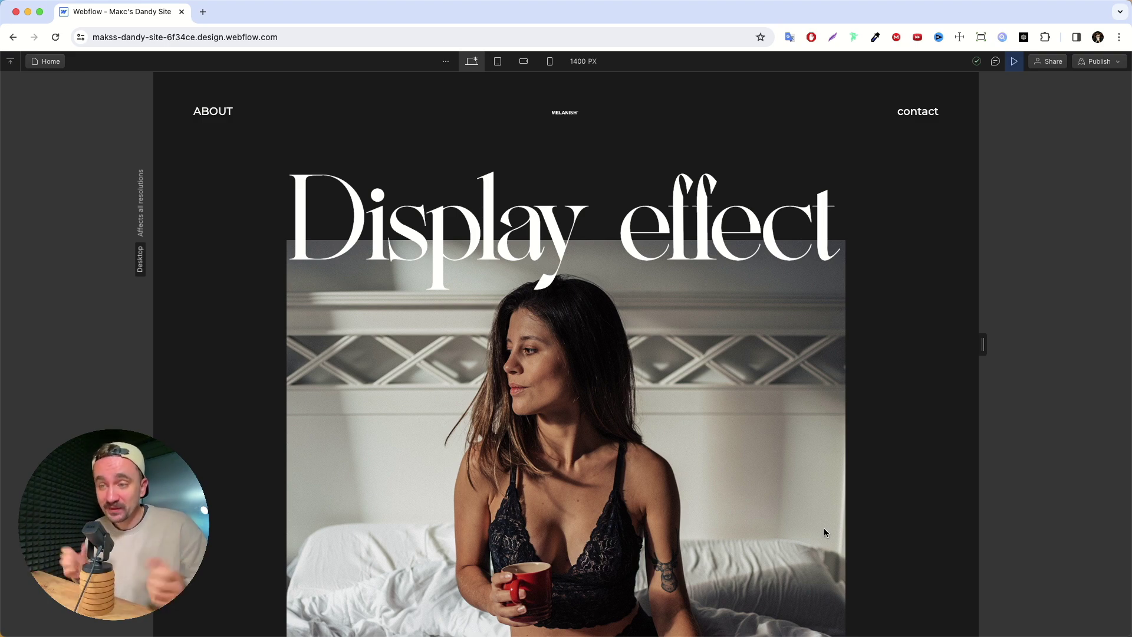
pyautogui.press('Escape')
# Step: Read the numbered step notes below the hero image and check the overflow settings of Div Block 8 and hero-wrapper
pyautogui.scroll(-10, 538, 456)
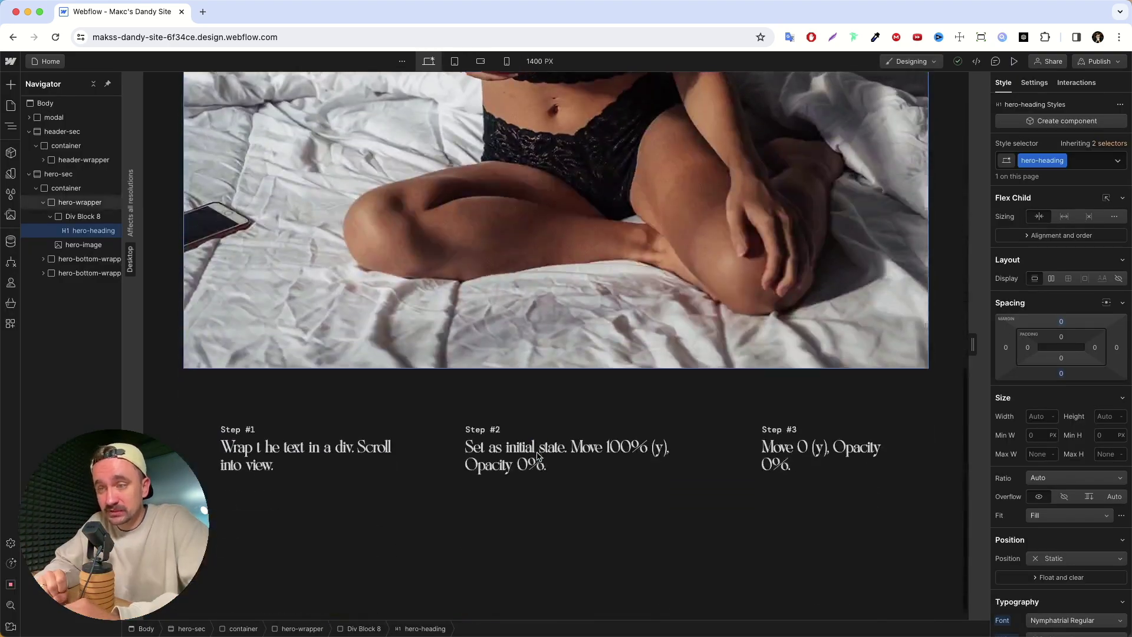
pyautogui.scroll(-1, 538, 456)
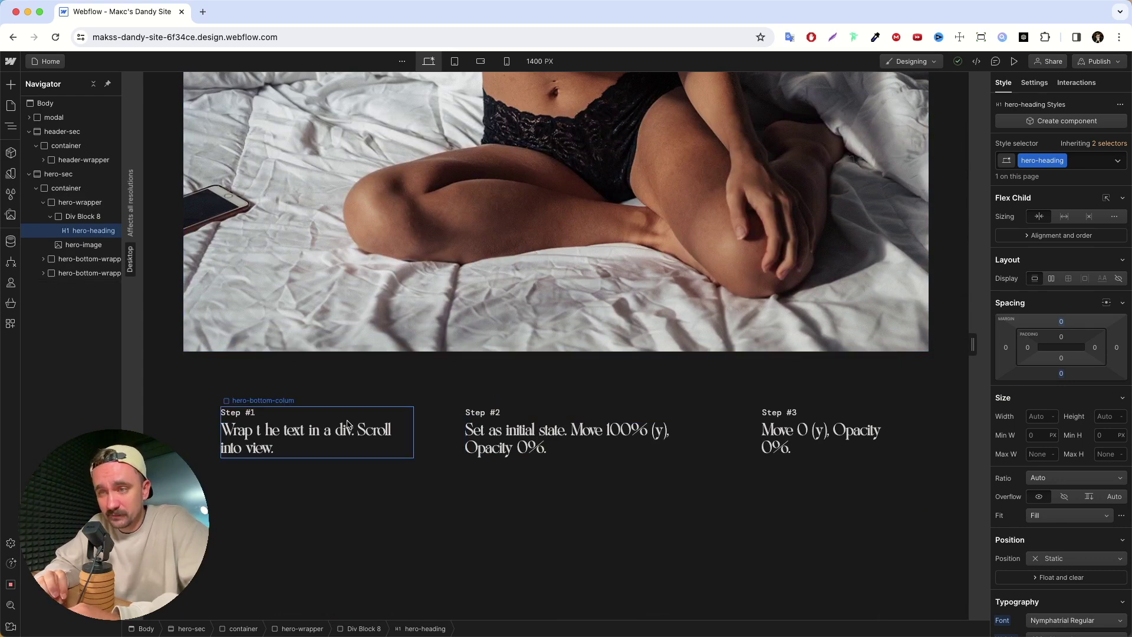
pyautogui.scroll(11, 347, 420)
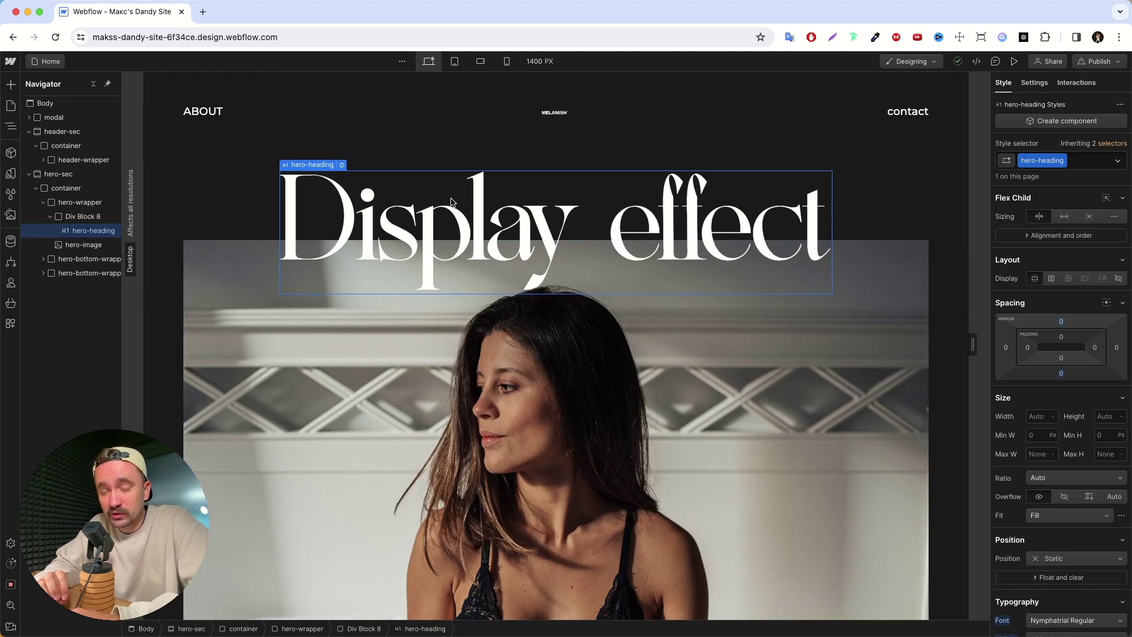
pyautogui.click(94, 219)
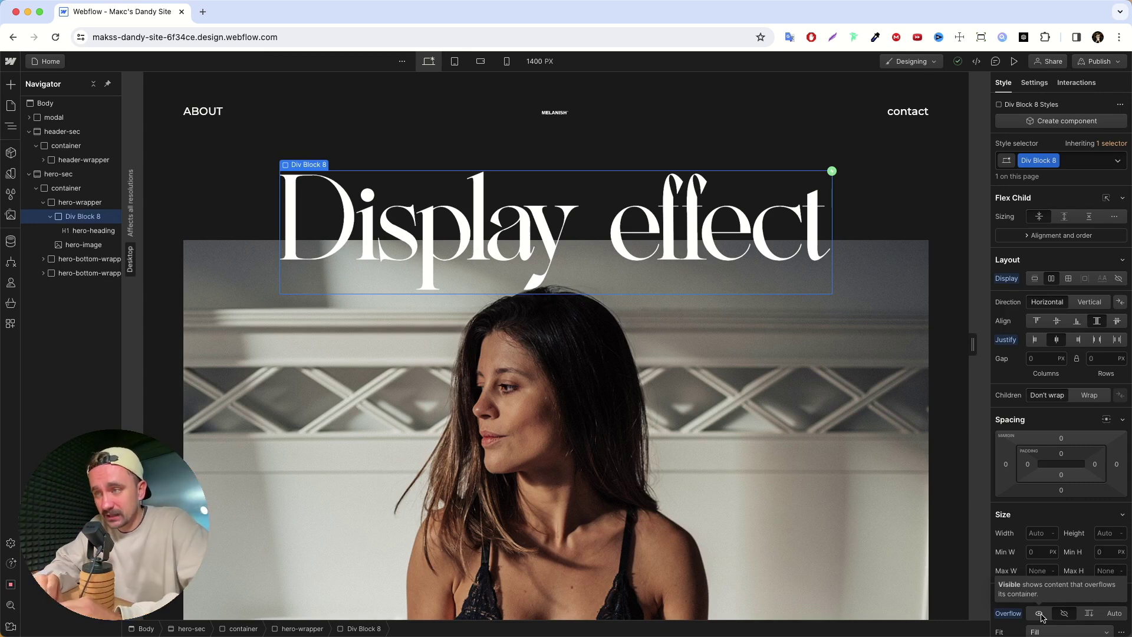
pyautogui.click(800, 481)
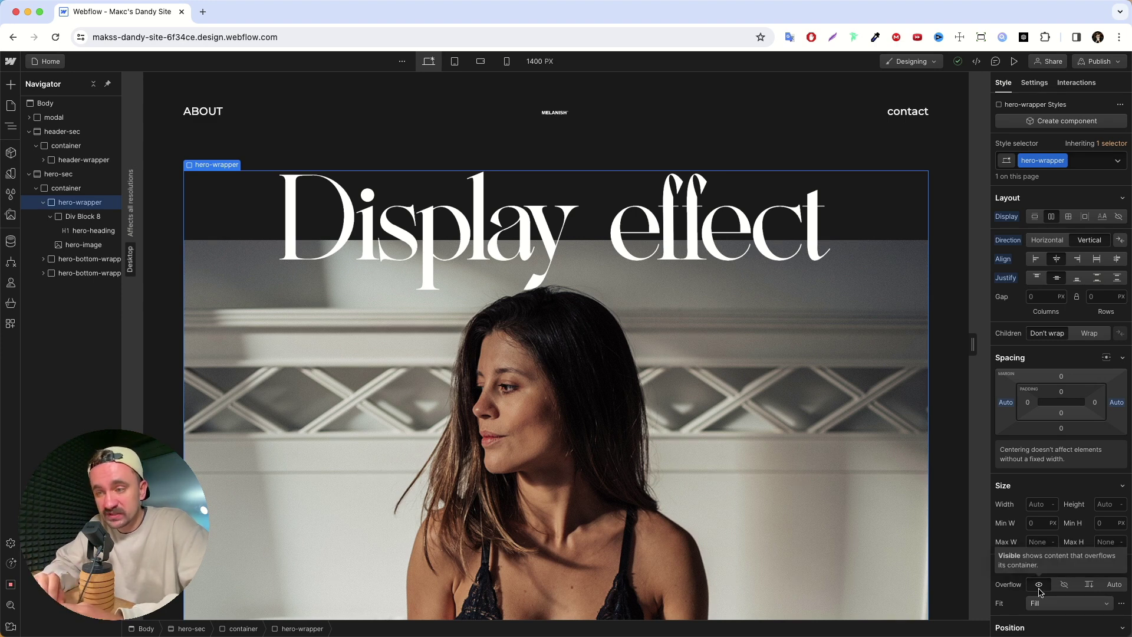
# Step: Try a Move transform on the hero heading with vertical offsets of 214 px and 52 px, and delete the transform
pyautogui.press('Down')
pyautogui.press('Down')
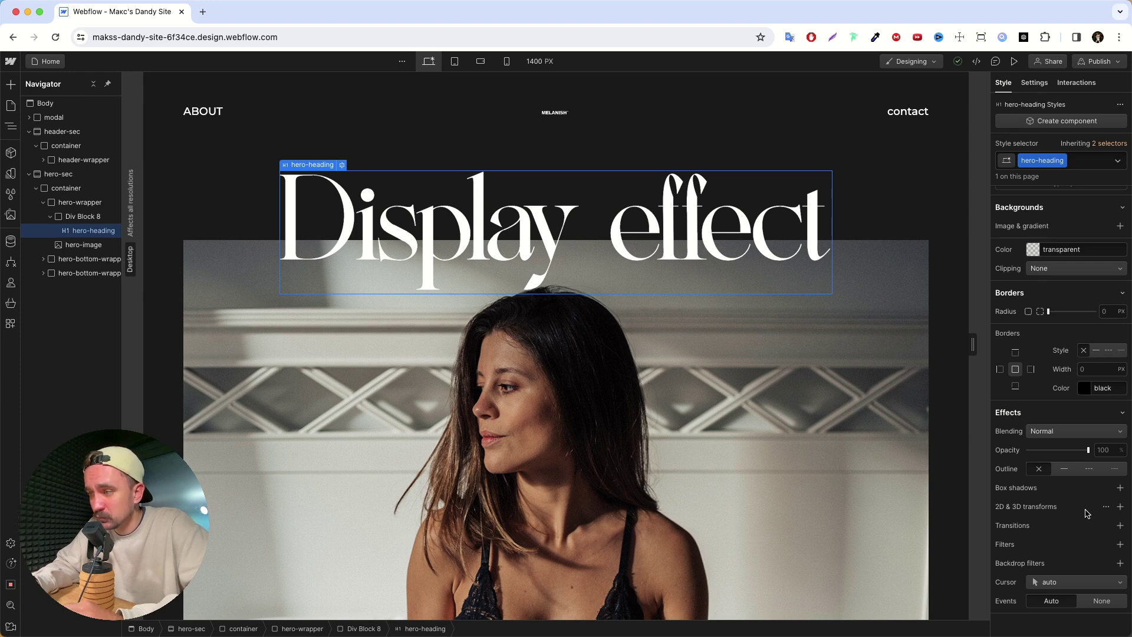
pyautogui.click(1121, 511)
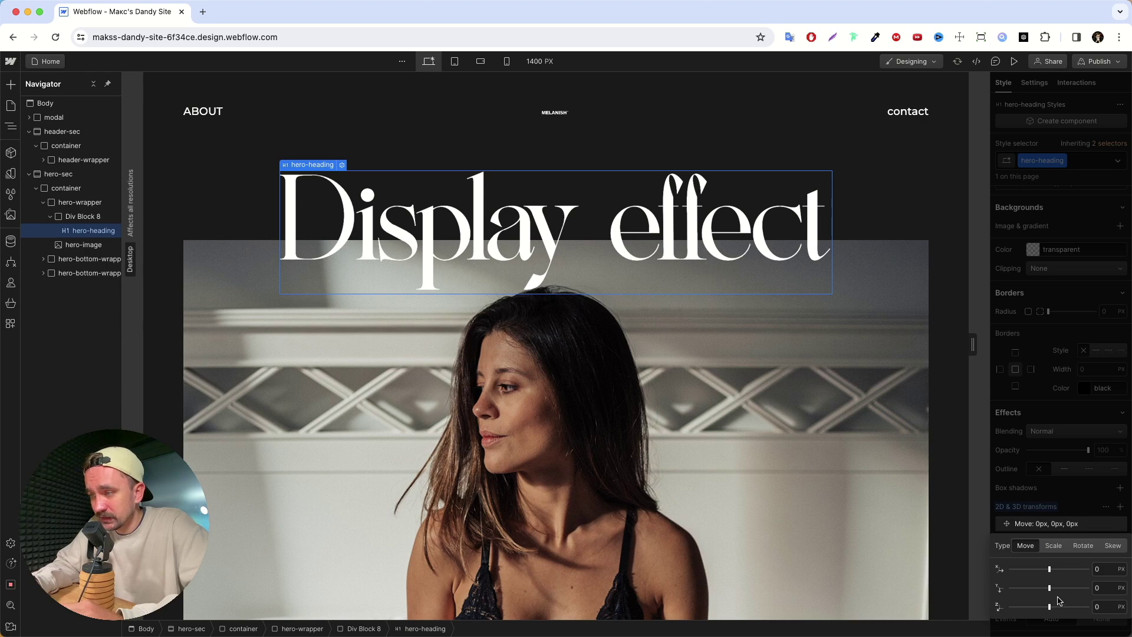
pyautogui.moveTo(1049, 588); pyautogui.dragTo(1078, 606)
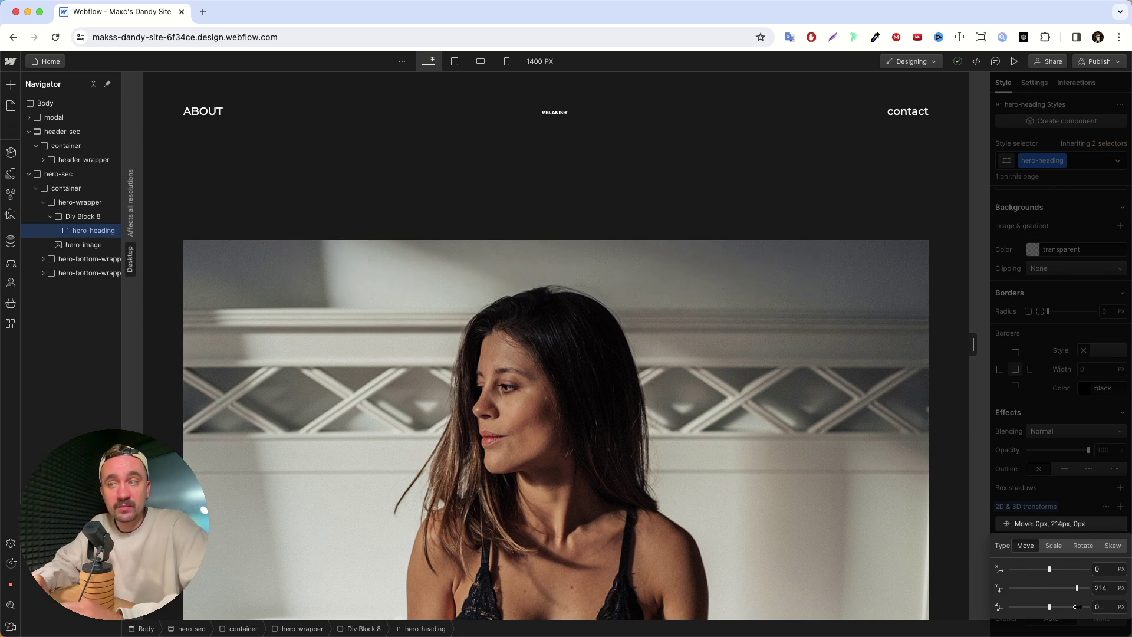
pyautogui.moveTo(1077, 588); pyautogui.dragTo(1057, 586)
pyautogui.click(1101, 525)
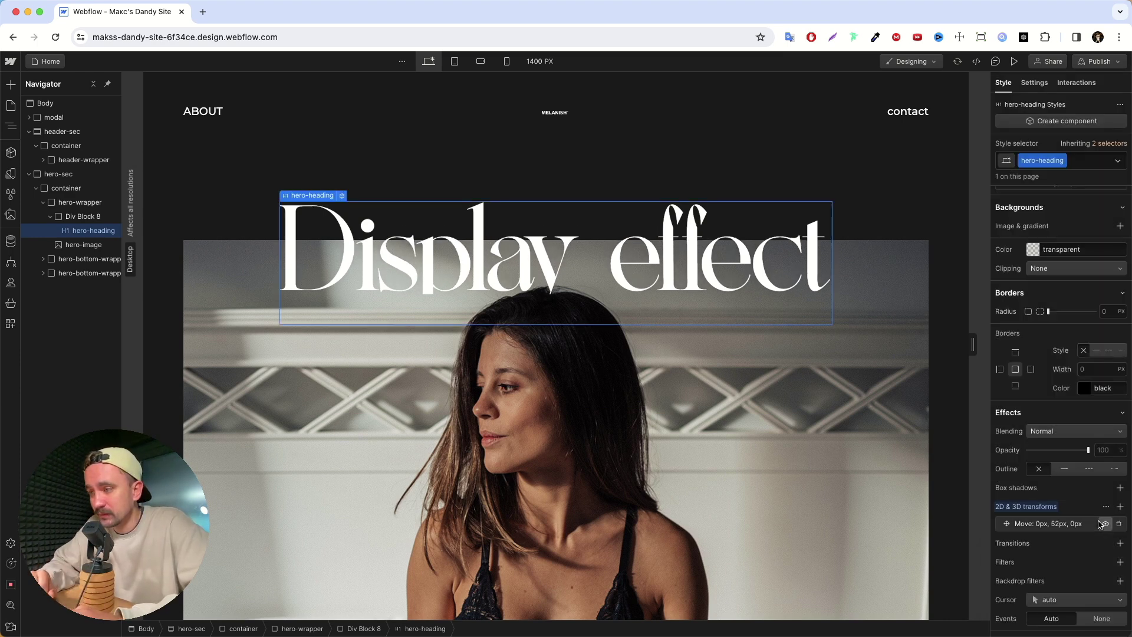
pyautogui.click(1119, 524)
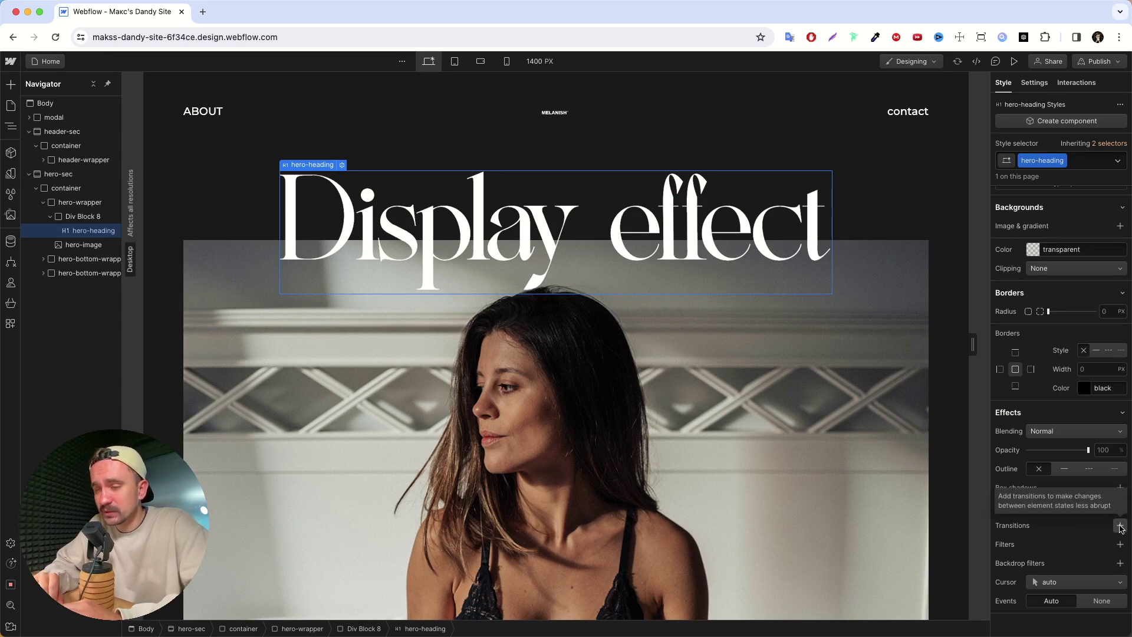
# Step: Duplicate the hero heading inside Div Block 8
pyautogui.press('Escape')
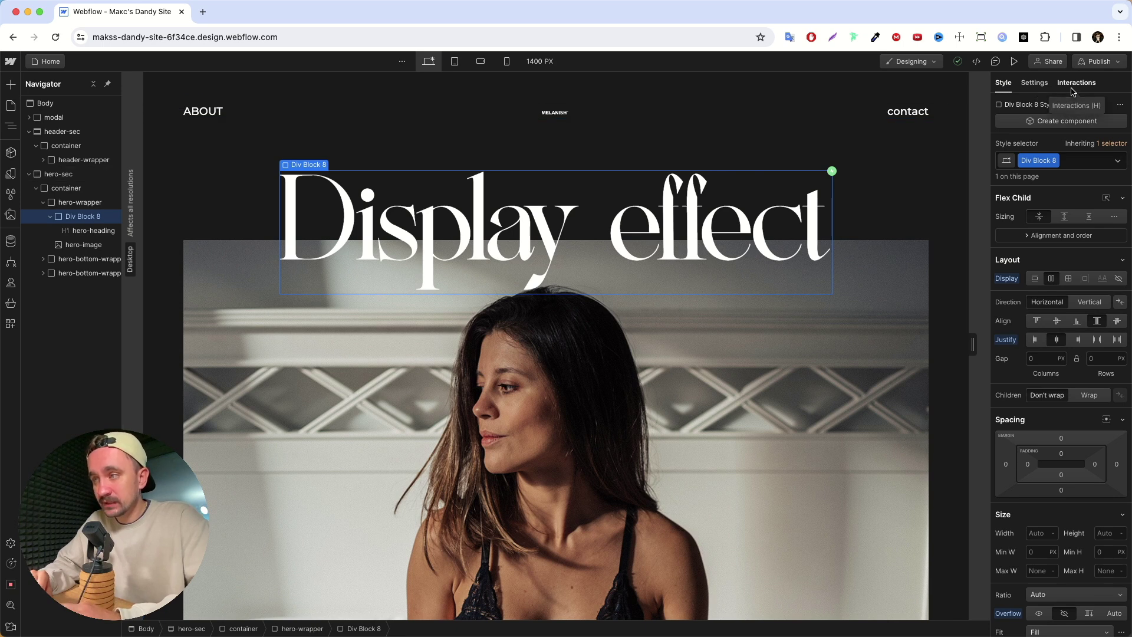
pyautogui.click(1073, 91)
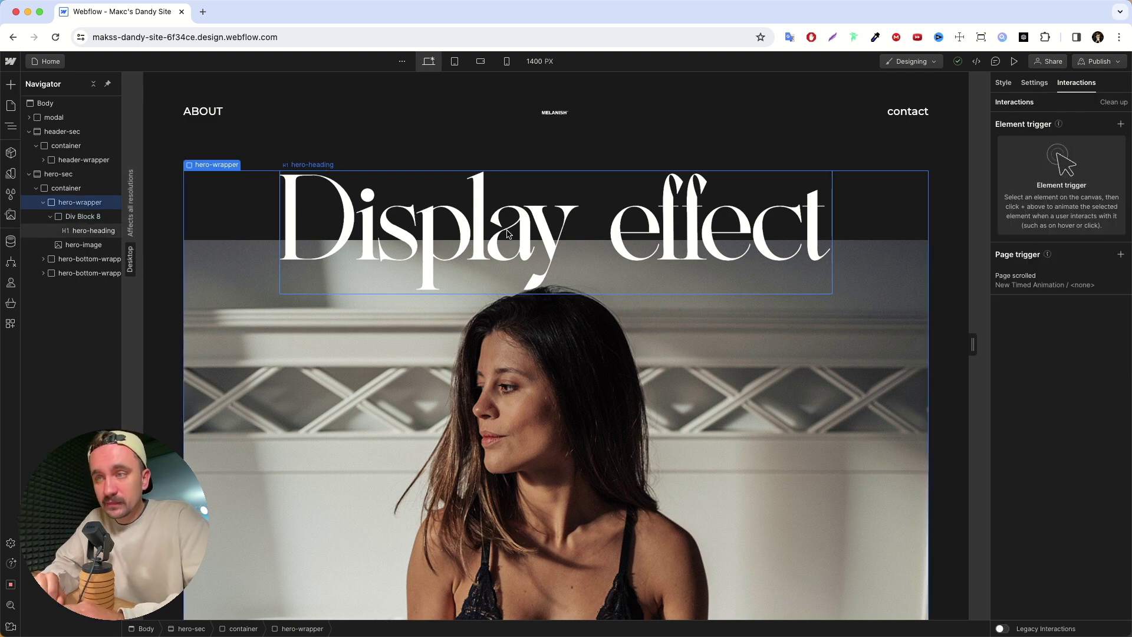
pyautogui.click(482, 231)
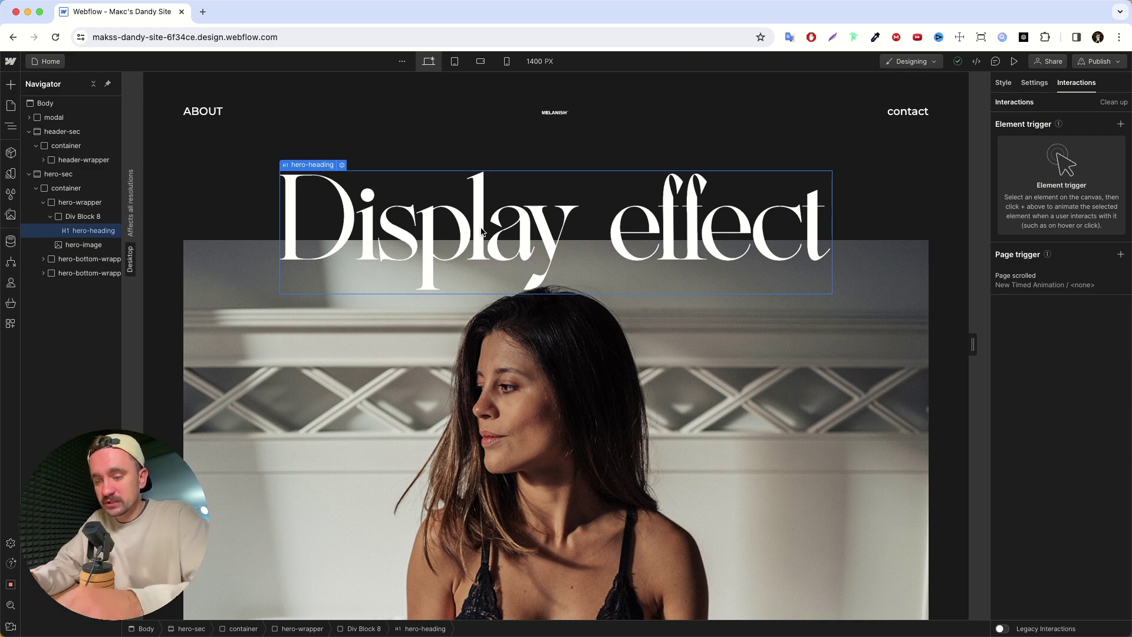
pyautogui.press('super+d')
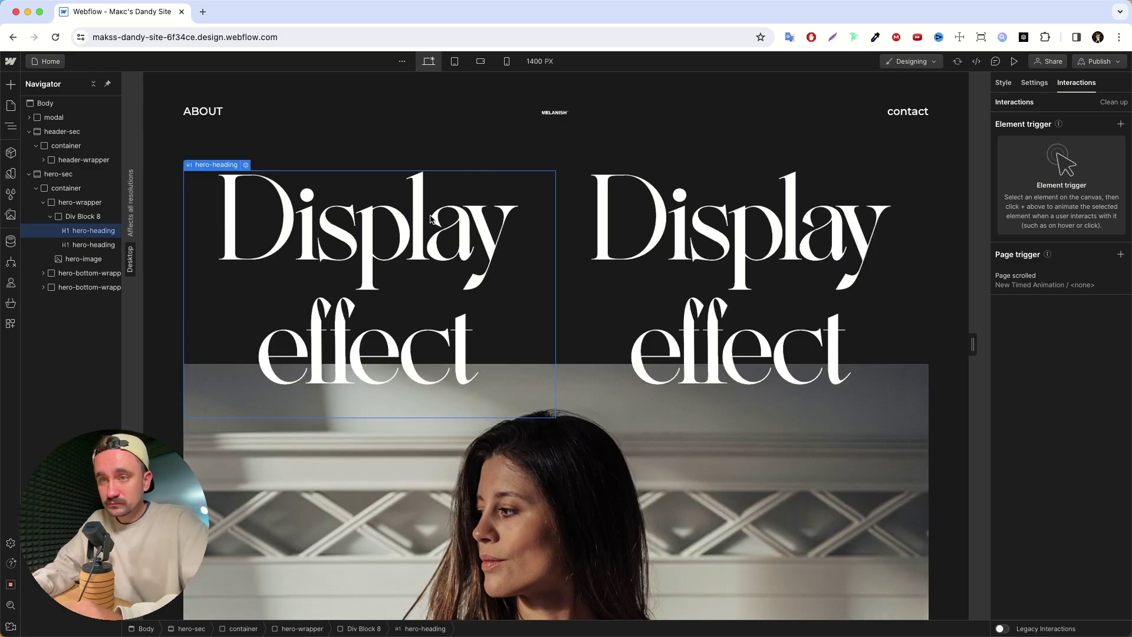
# Step: Set the layout direction of Div Block 8 to Vertical so the two headings stack
pyautogui.click(82, 217)
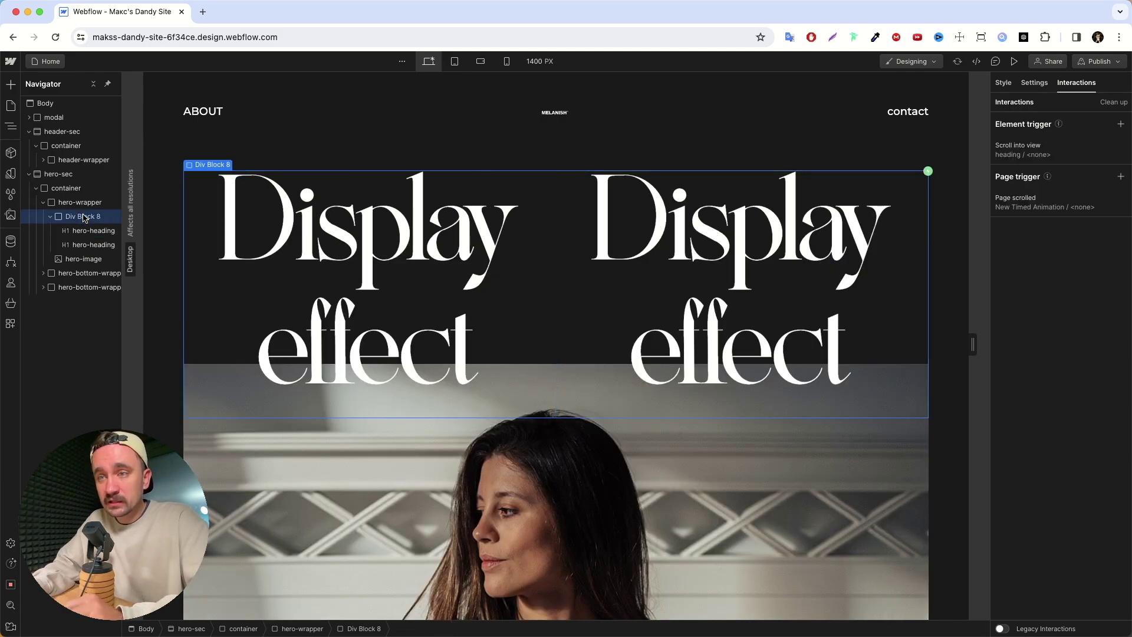
pyautogui.click(1004, 84)
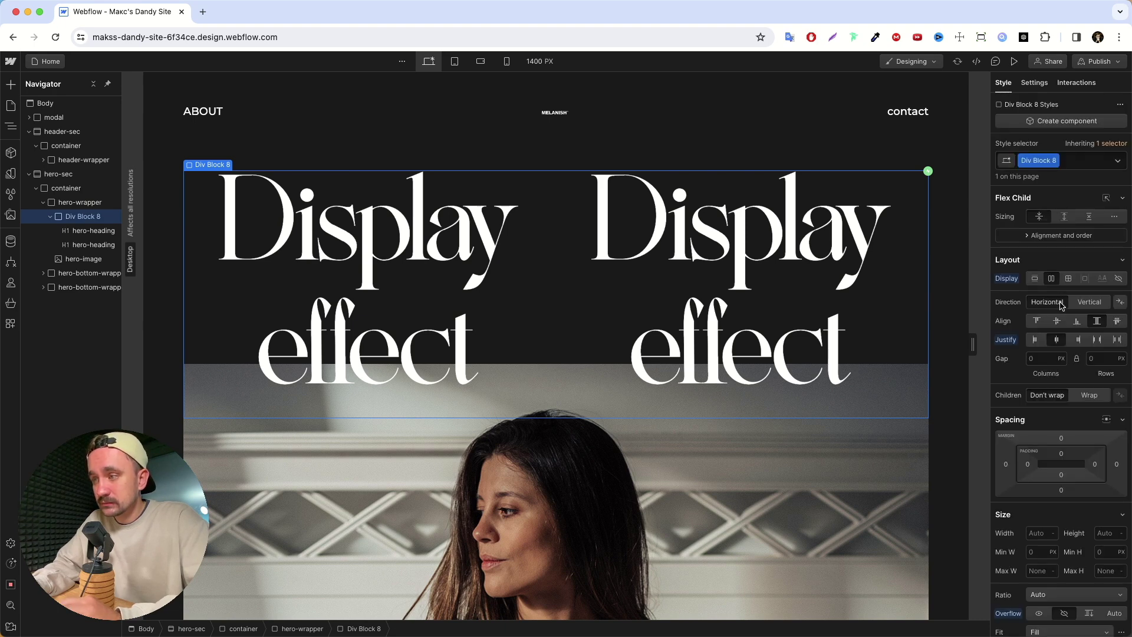
pyautogui.click(1090, 303)
# Step: Duplicate the hero-heading class on the lower heading so it has its own class
pyautogui.press('Down')
pyautogui.press('Down')
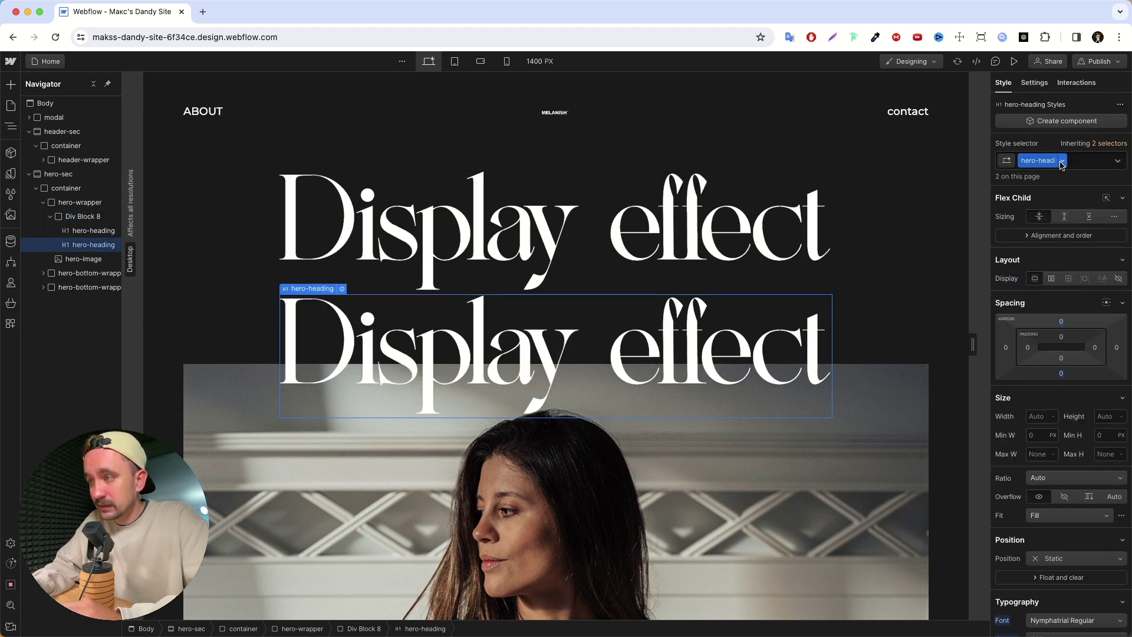
pyautogui.click(1063, 161)
pyautogui.click(1052, 190)
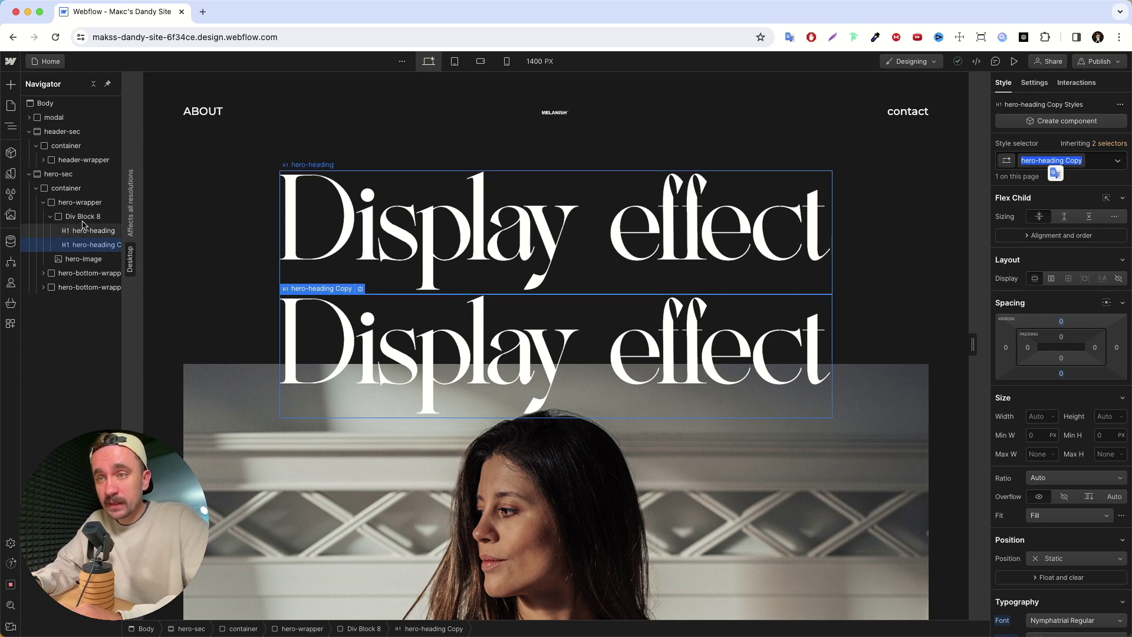
# Step: Create a timed animation named HeadingTest for the Scroll into view trigger of Div Block 8
pyautogui.click(83, 221)
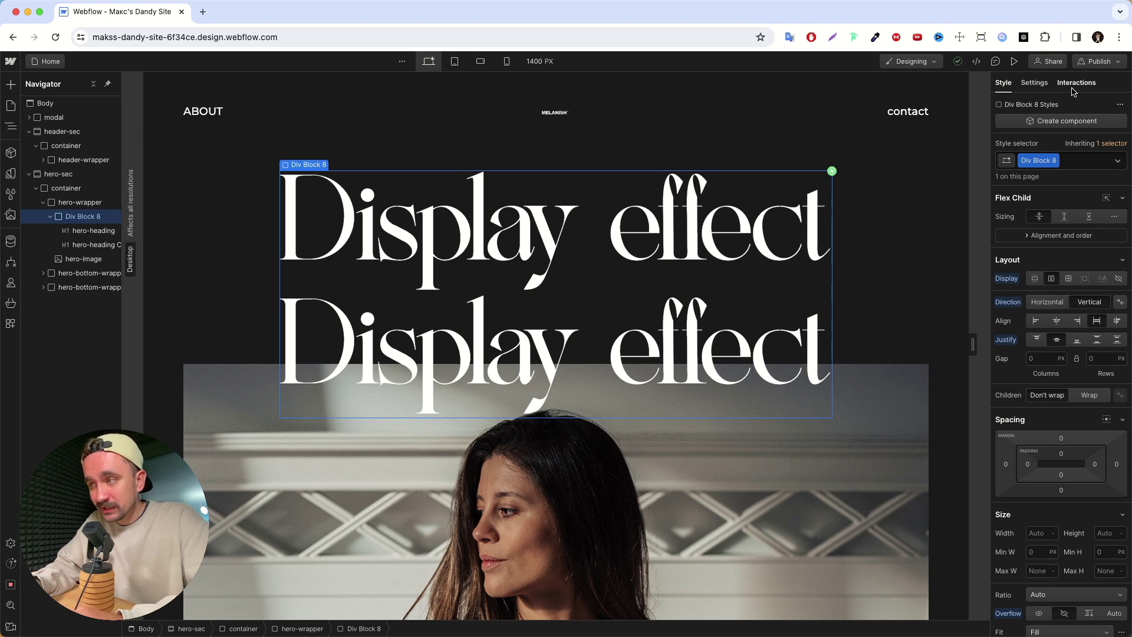
pyautogui.click(1075, 87)
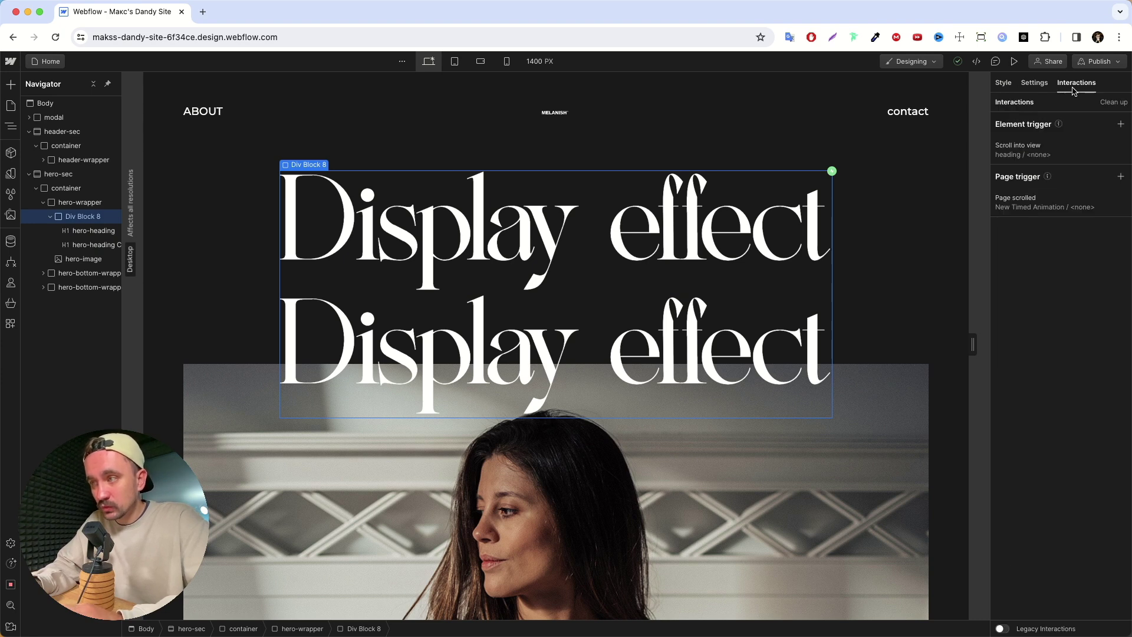
pyautogui.click(1058, 154)
pyautogui.click(1120, 223)
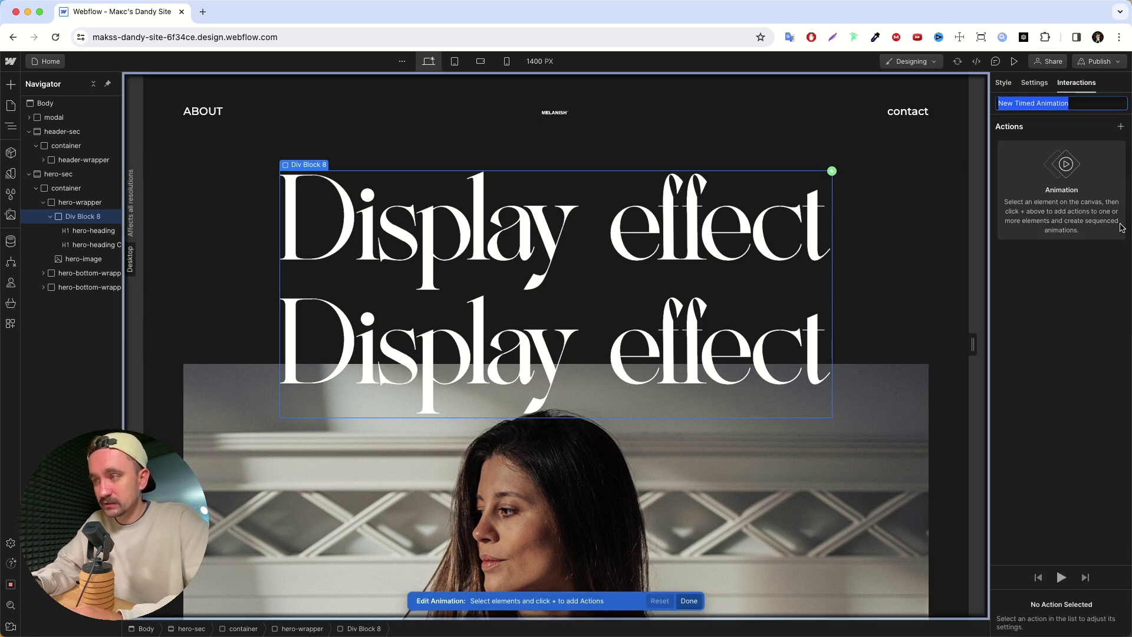
pyautogui.write('HeadingTest')
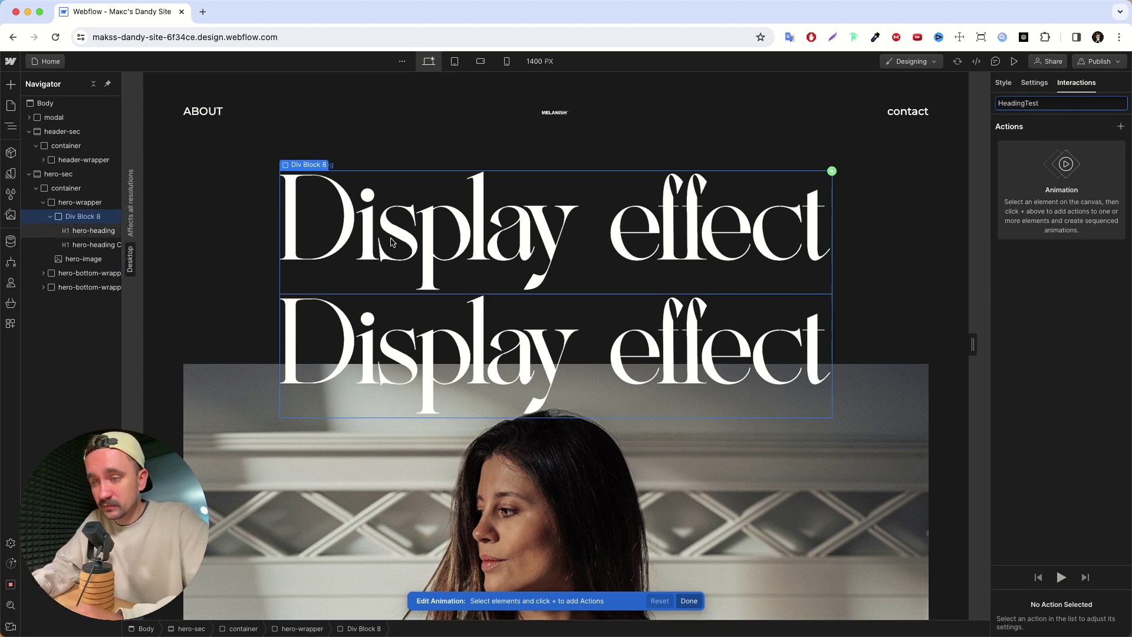
pyautogui.press('Return')
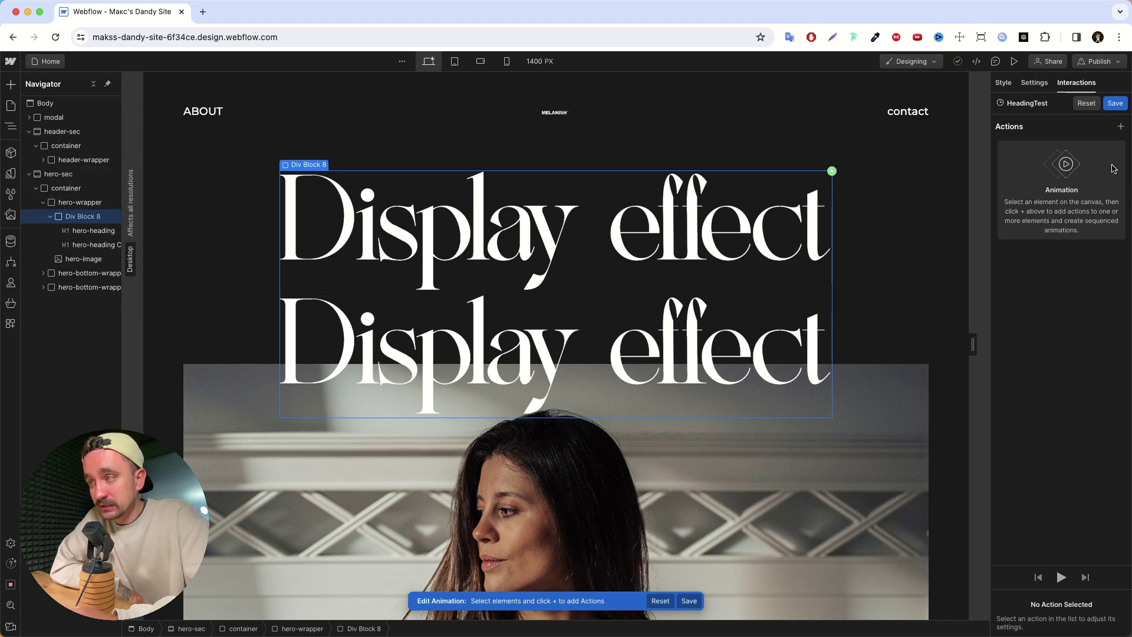
# Step: Add a Move action for the lower heading, hero-heading Copy, to the HeadingTest animation
pyautogui.click(1120, 126)
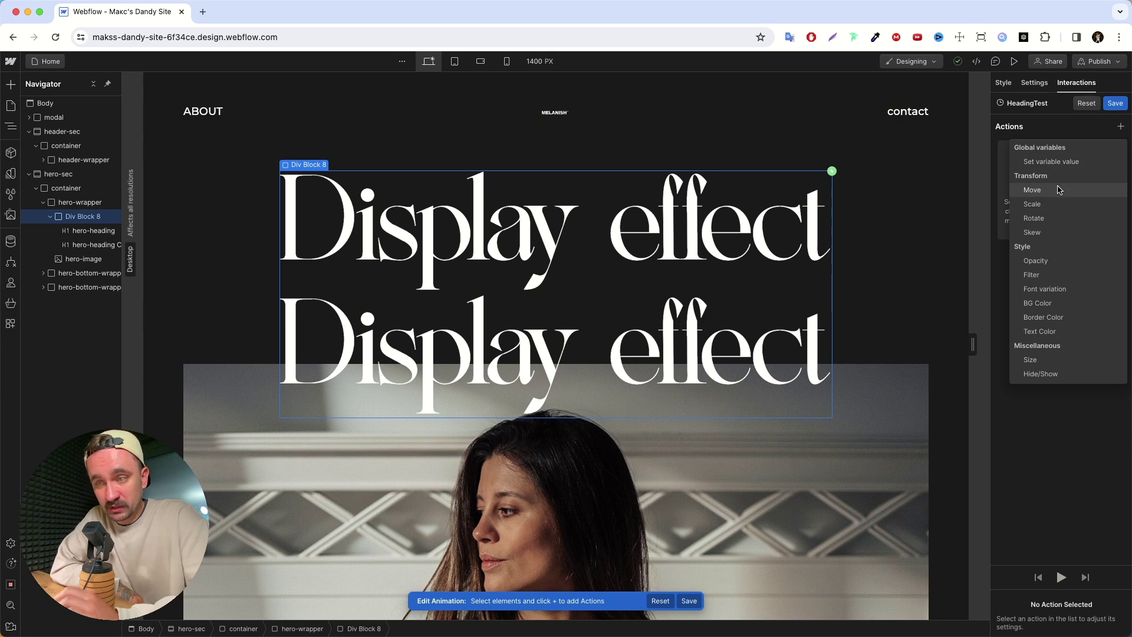
pyautogui.click(84, 222)
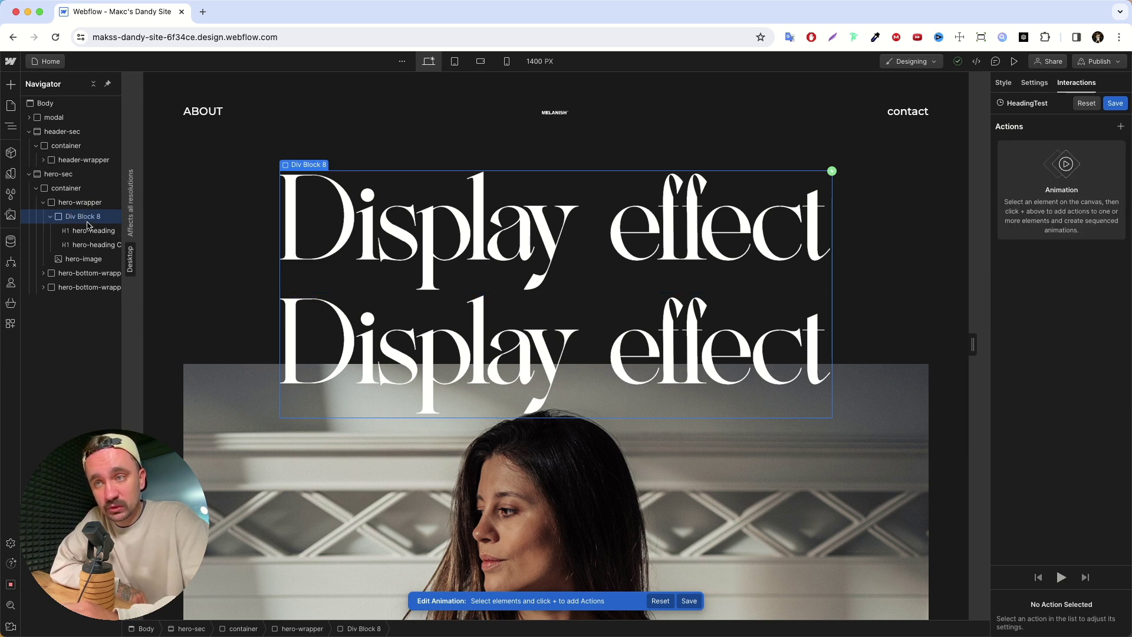
pyautogui.click(92, 245)
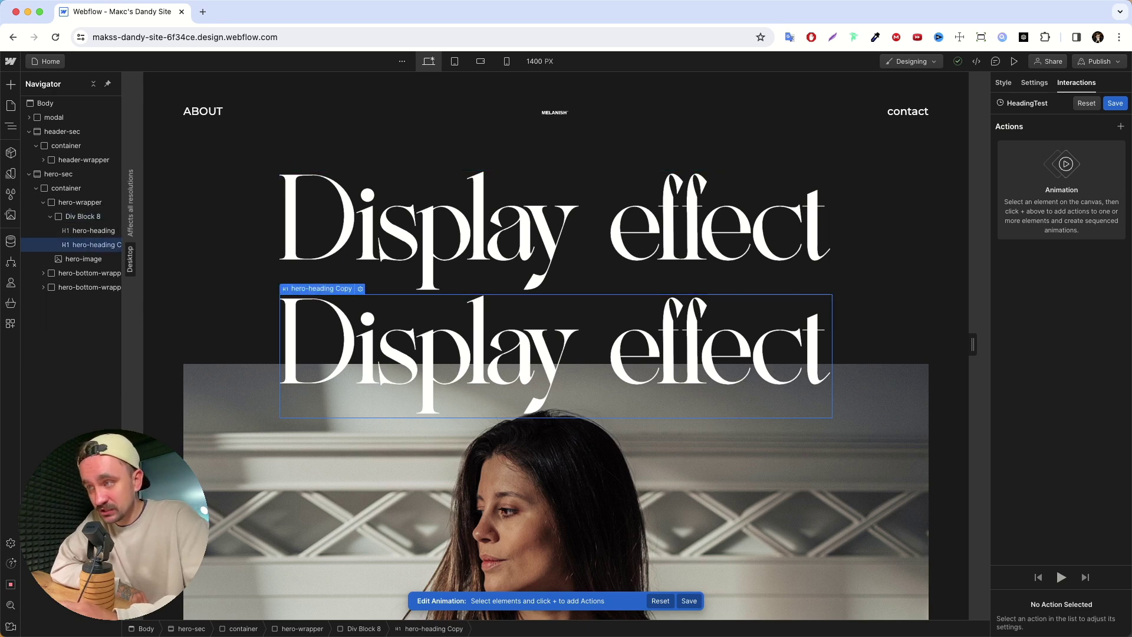
pyautogui.click(1120, 127)
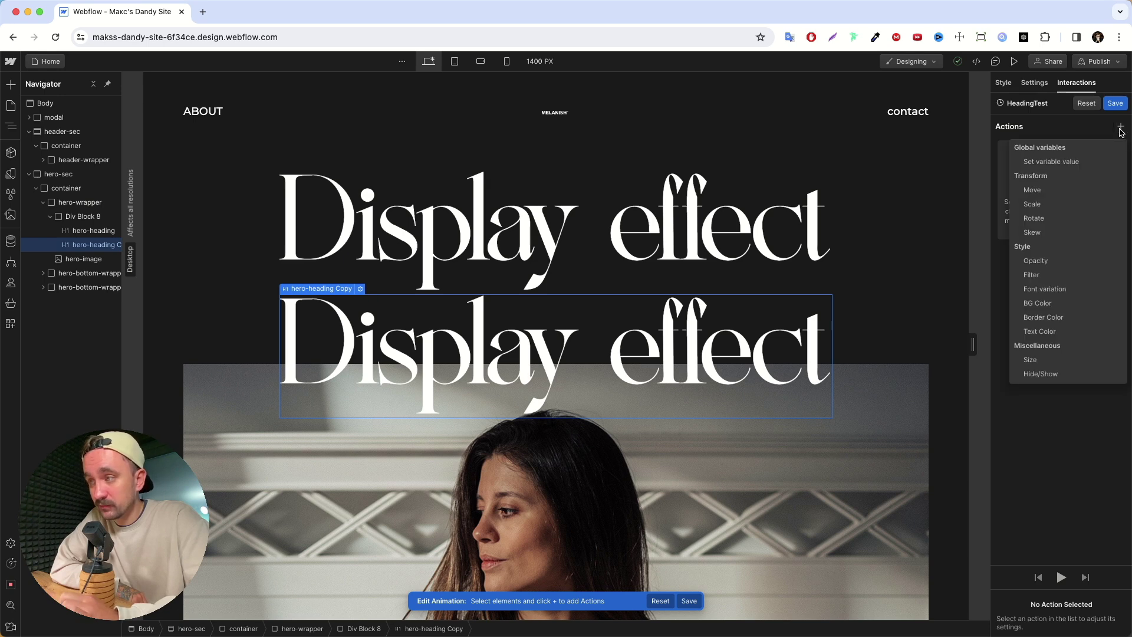
pyautogui.click(1073, 191)
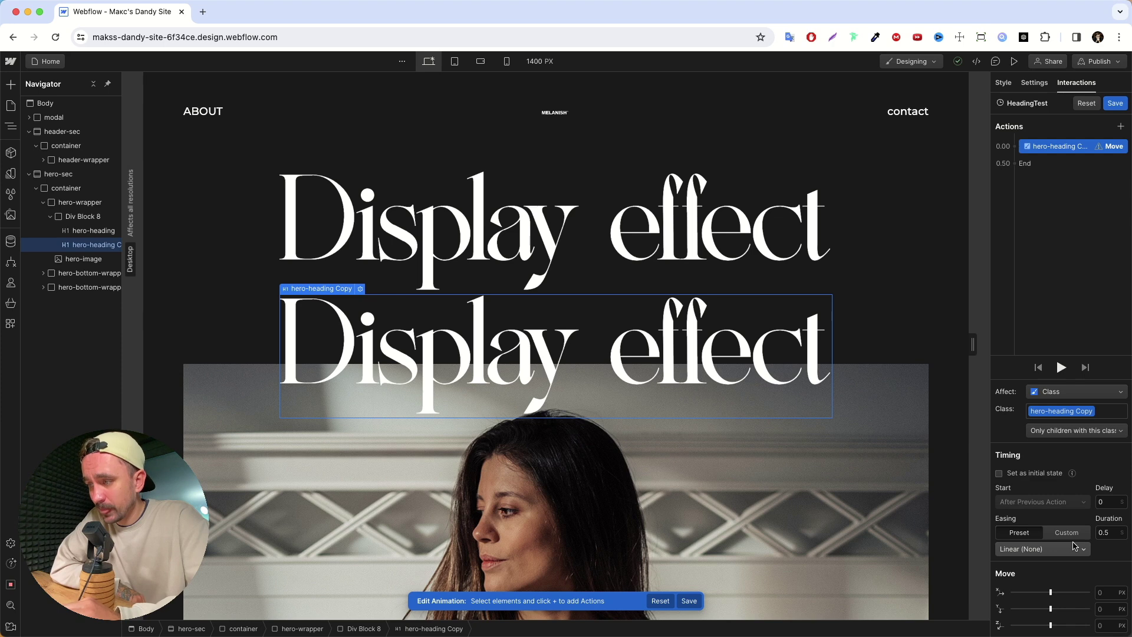
# Step: Set the action's vertical (Y) move to 100% and mark it as the initial state
pyautogui.moveTo(1051, 610)
pyautogui.mouseDown()
pyautogui.moveTo(1029, 607)
pyautogui.moveTo(1069, 609)
pyautogui.mouseUp()
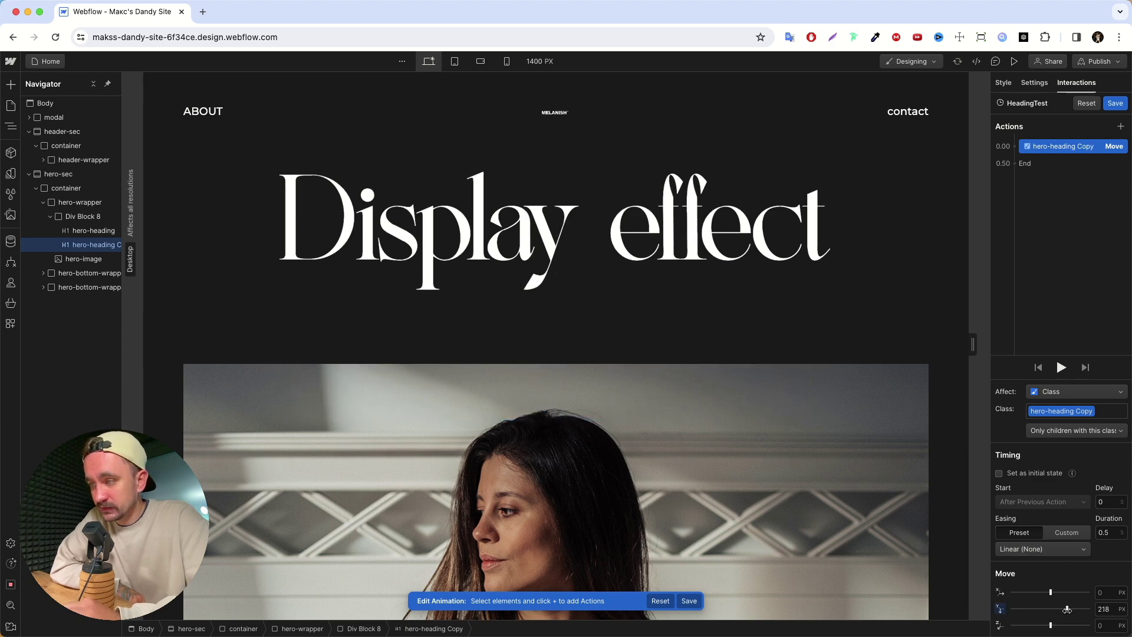
pyautogui.doubleClick(1104, 608)
pyautogui.write('100')
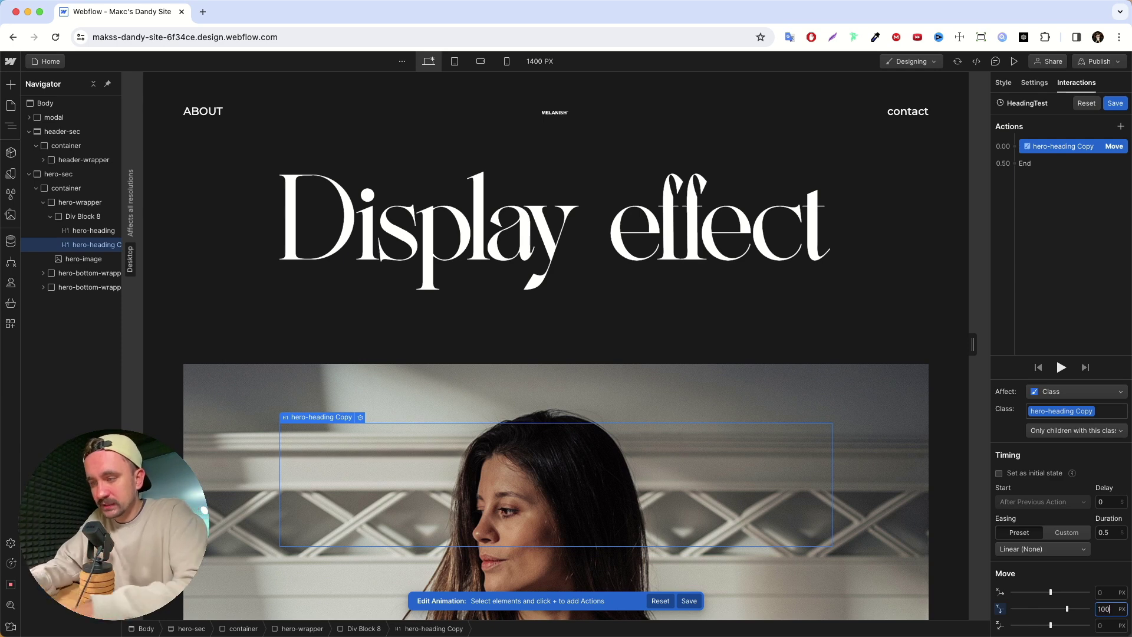
pyautogui.write('%')
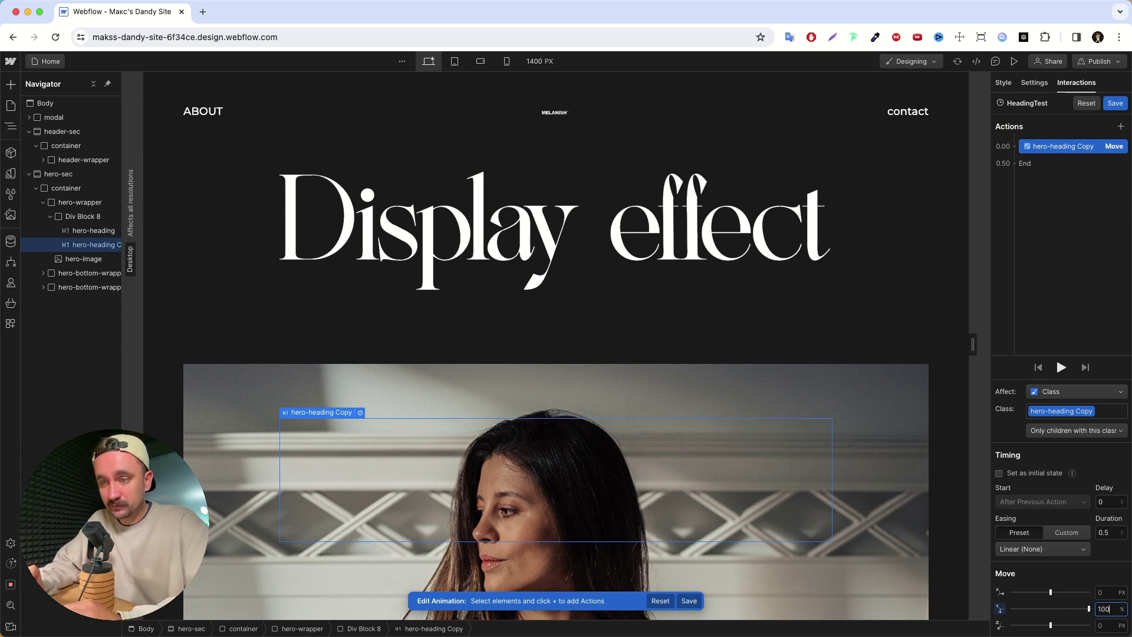
pyautogui.click(999, 474)
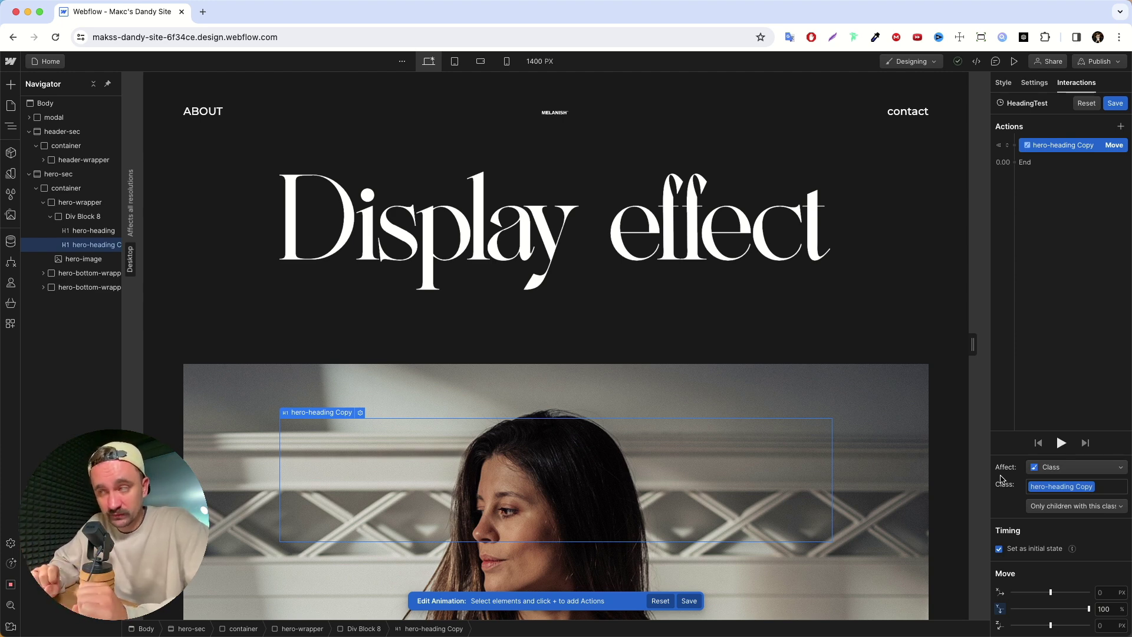
# Step: Add a second Move action for hero-heading Copy after the initial-state move, without marking it as initial state
pyautogui.click(1121, 127)
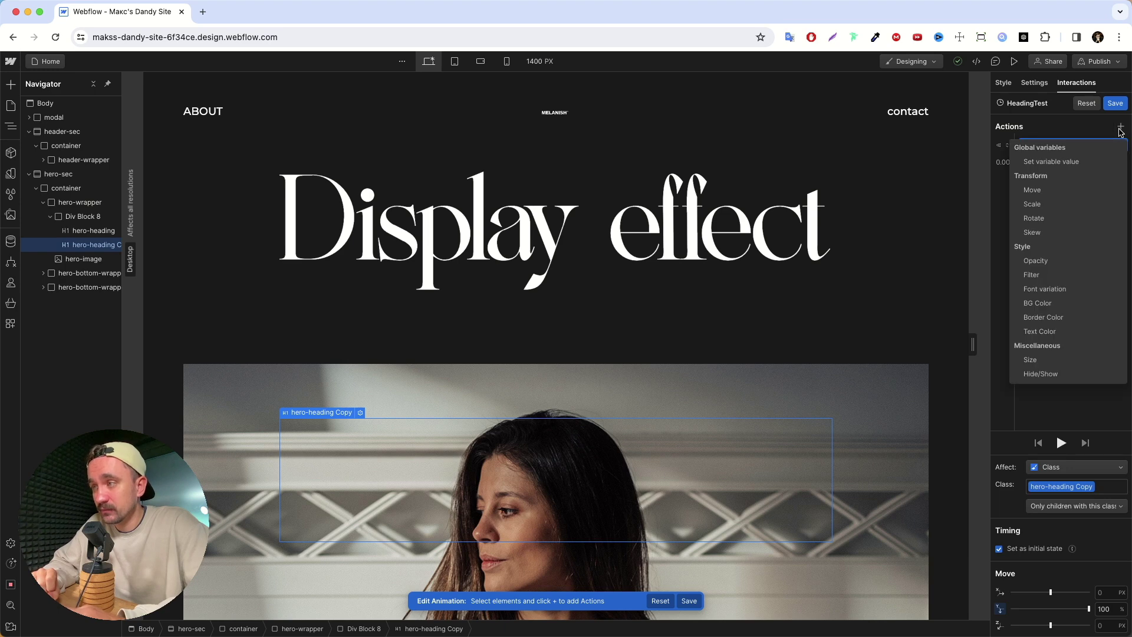
pyautogui.click(1072, 191)
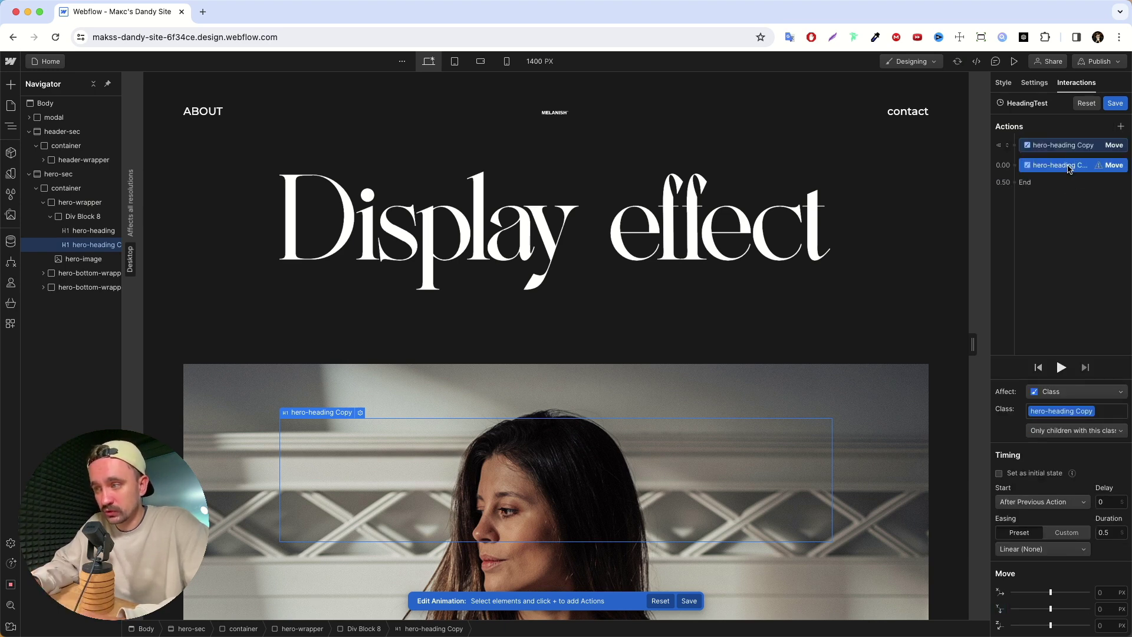
pyautogui.click(999, 474)
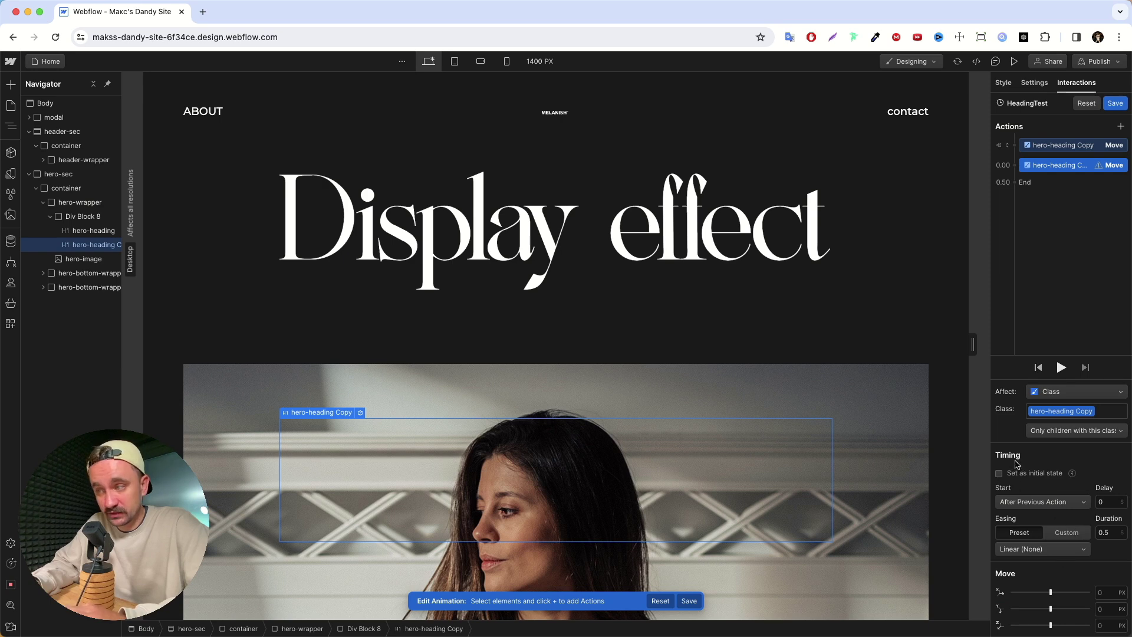
pyautogui.click(998, 473)
# Step: Set the second Move action's vertical (Y) value to 0%
pyautogui.moveTo(1050, 608); pyautogui.dragTo(1056, 609)
pyautogui.click(1103, 608)
pyautogui.write('0')
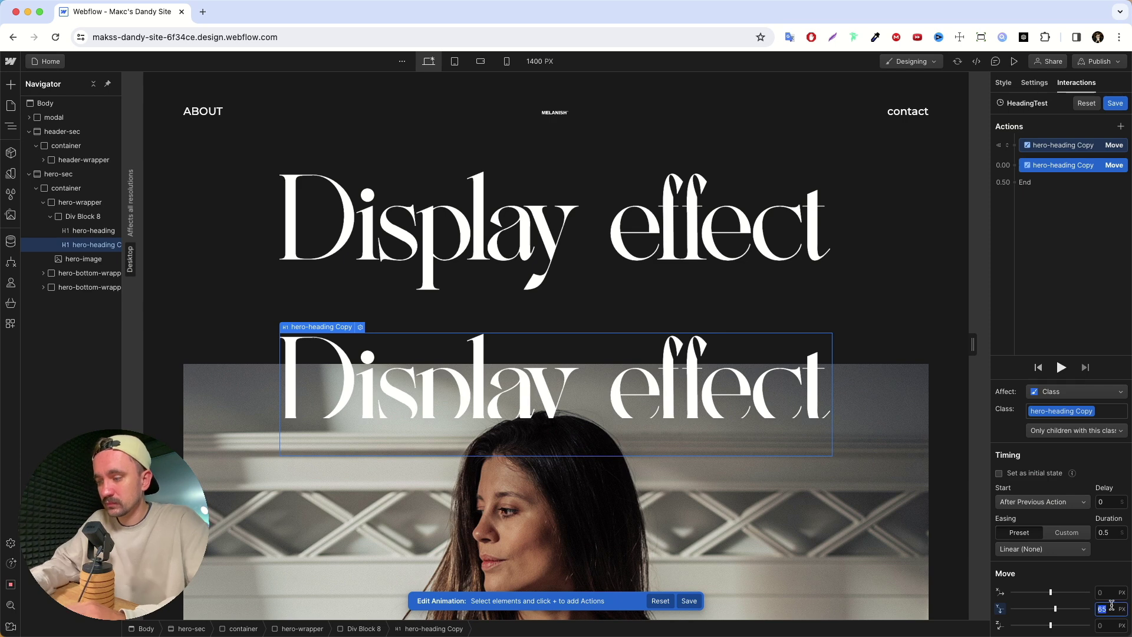
pyautogui.write('%')
pyautogui.press('Return')
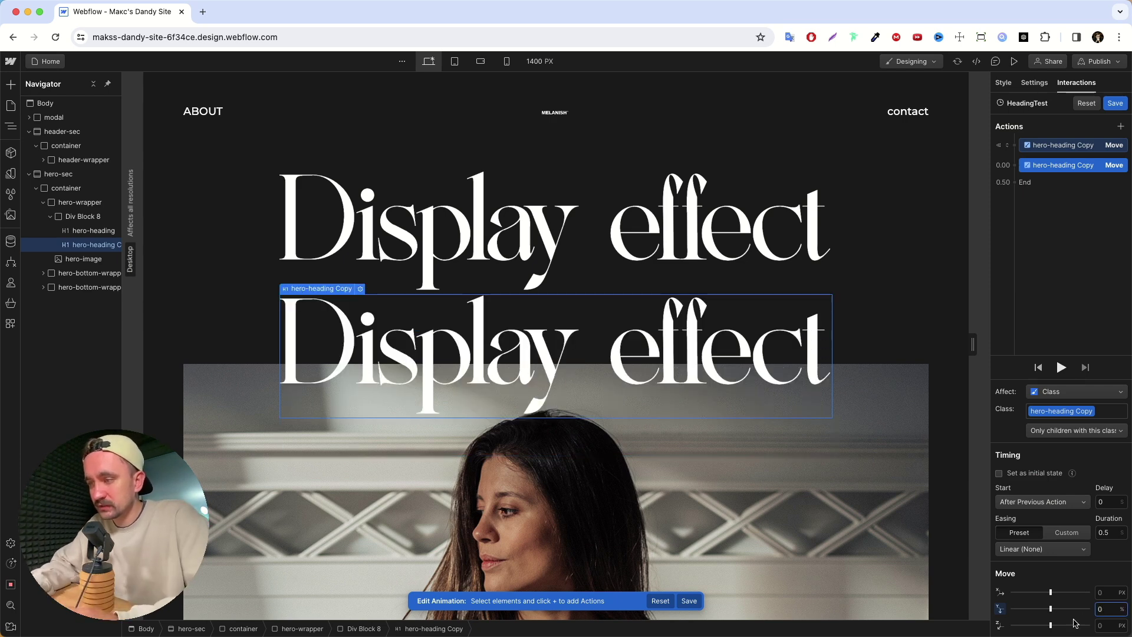
pyautogui.moveTo(1051, 608); pyautogui.dragTo(1054, 609)
pyautogui.click(1116, 610)
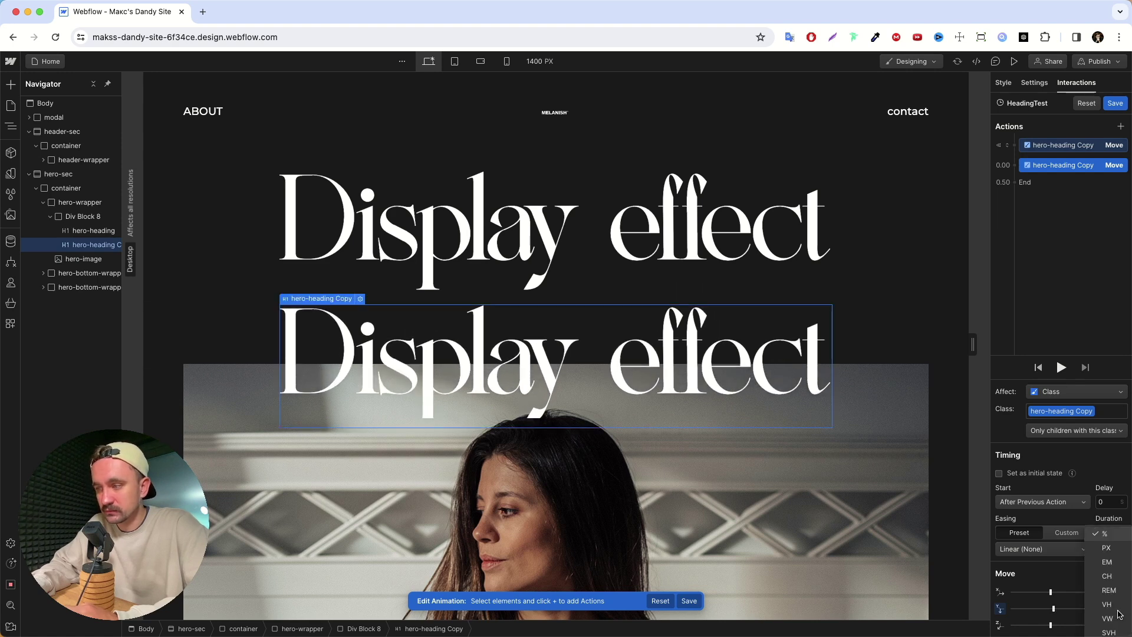
pyautogui.click(1101, 609)
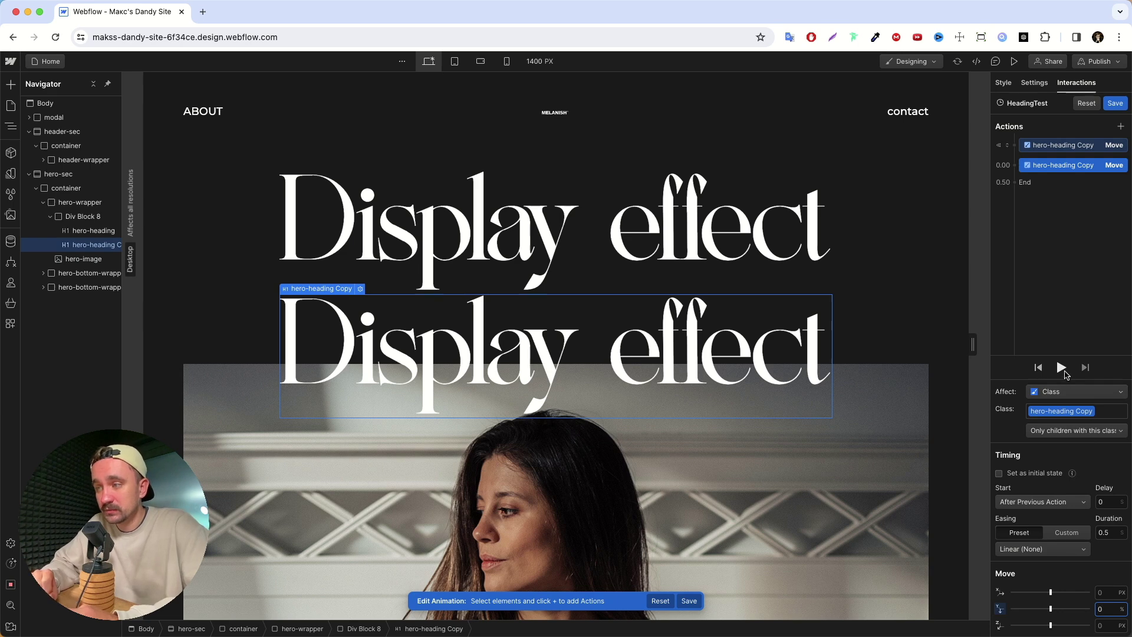
# Step: Play the HeadingTest animation several times to check the heading's upward movement
pyautogui.click(1061, 368)
pyautogui.click(1061, 367)
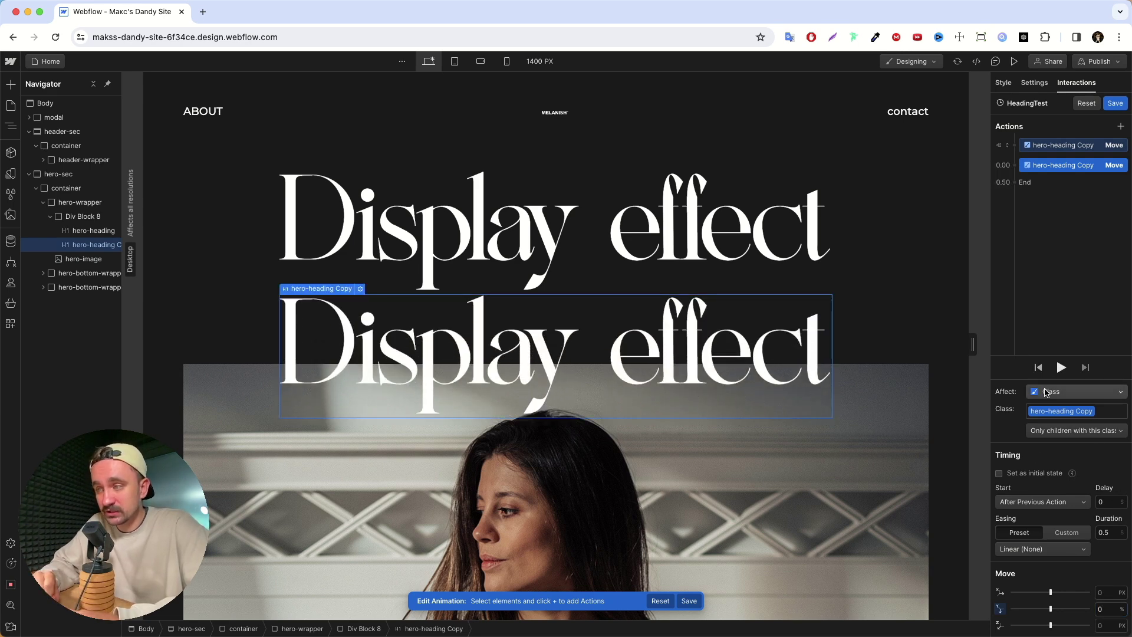
pyautogui.click(1061, 367)
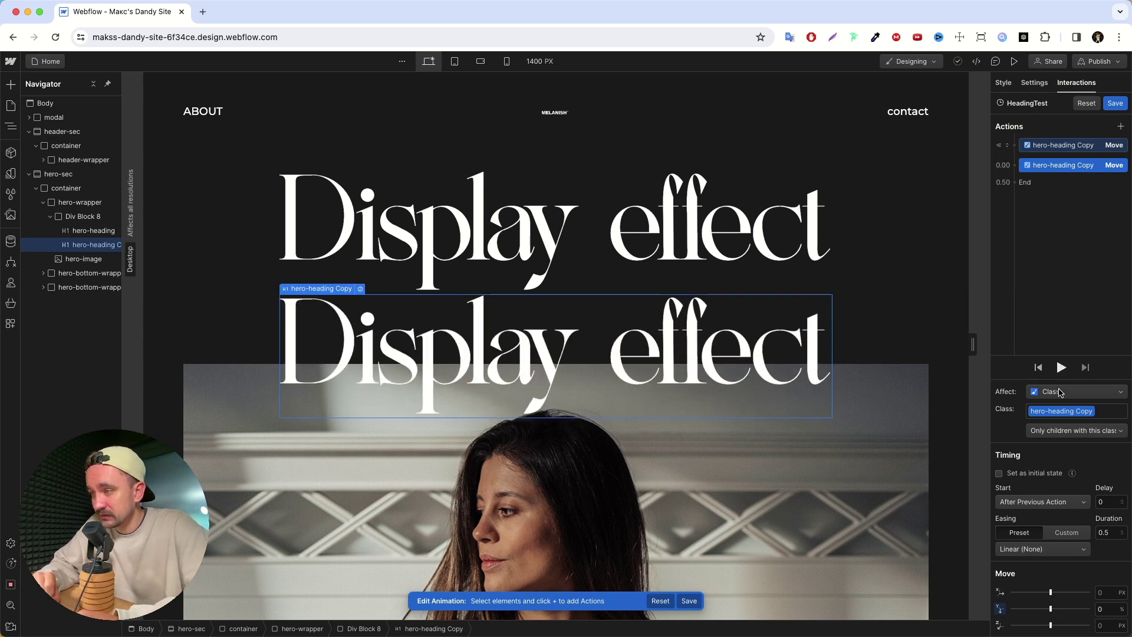
pyautogui.click(1062, 368)
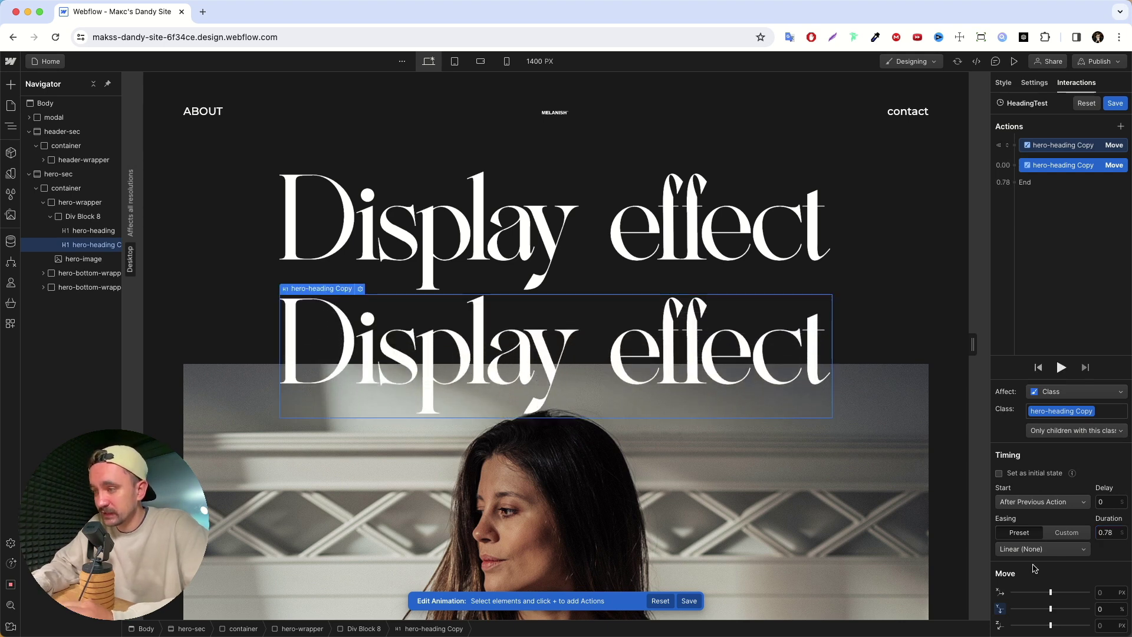
# Step: Set the second Move action's duration to 0.78 seconds and easing to In Out Quart, and play the animation
pyautogui.click(1043, 549)
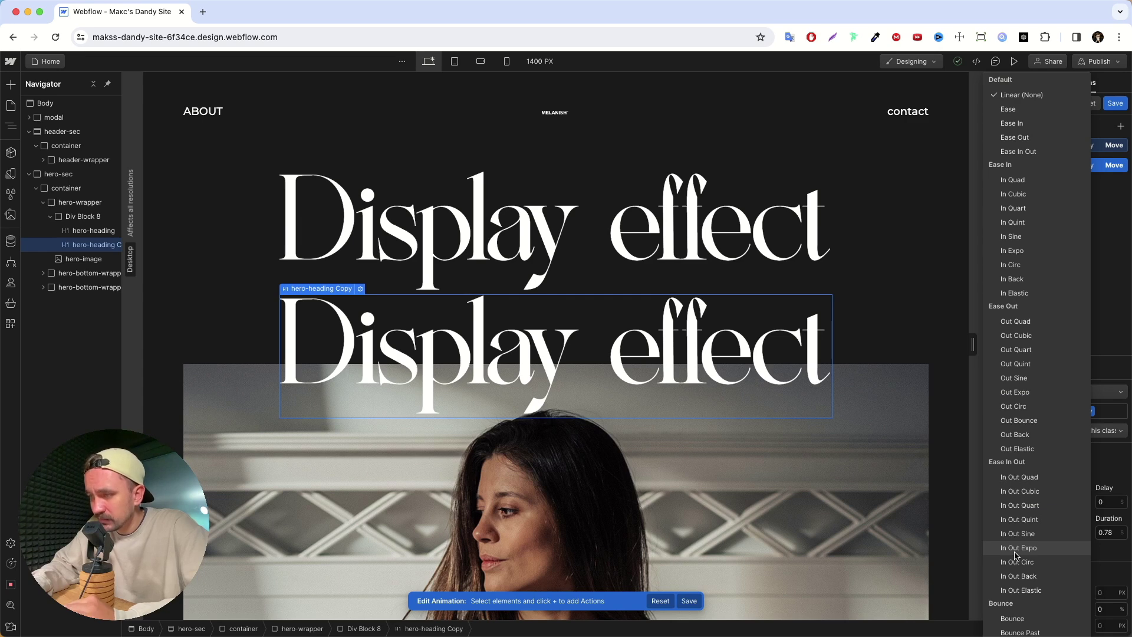
pyautogui.click(1015, 505)
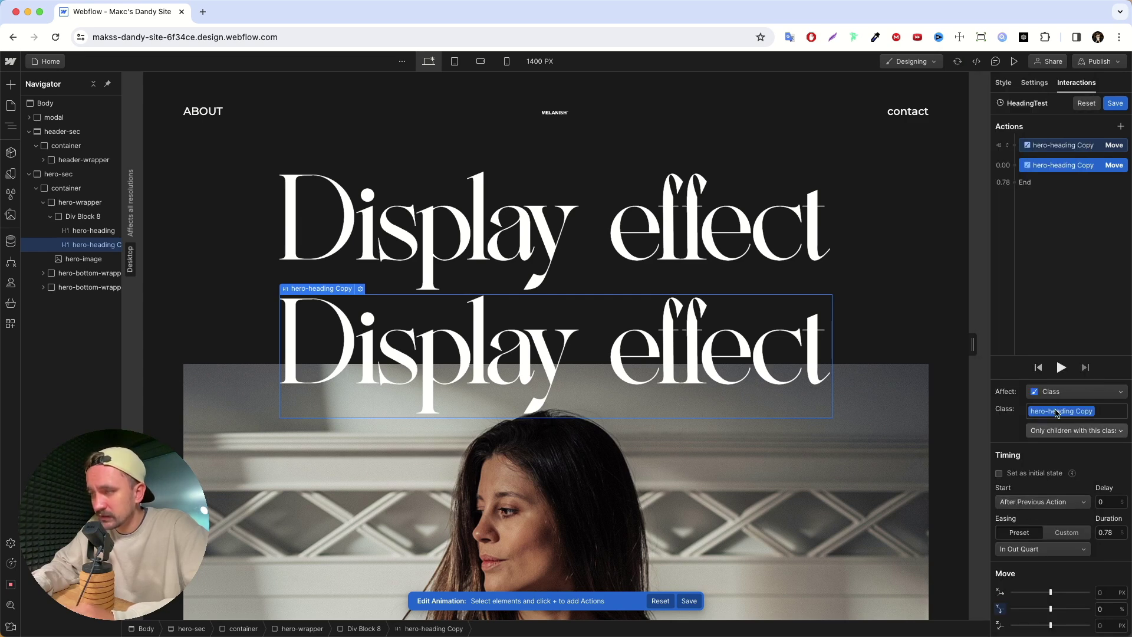
pyautogui.click(1061, 368)
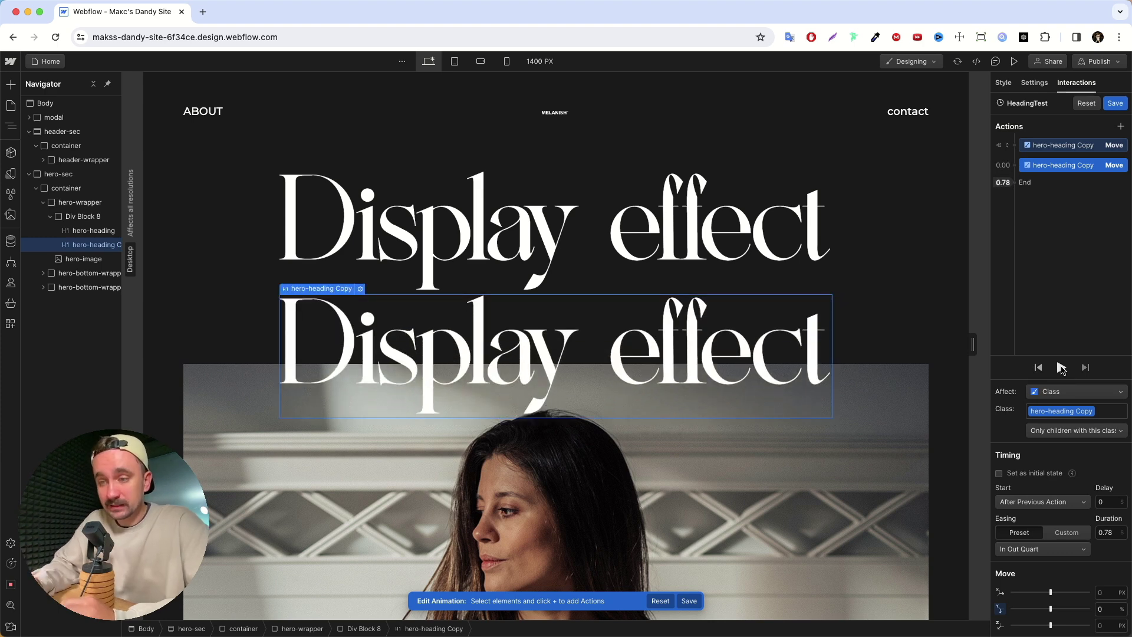
# Step: Add an Opacity action for hero-heading Copy to the initial state and set it to 0%
pyautogui.click(1121, 126)
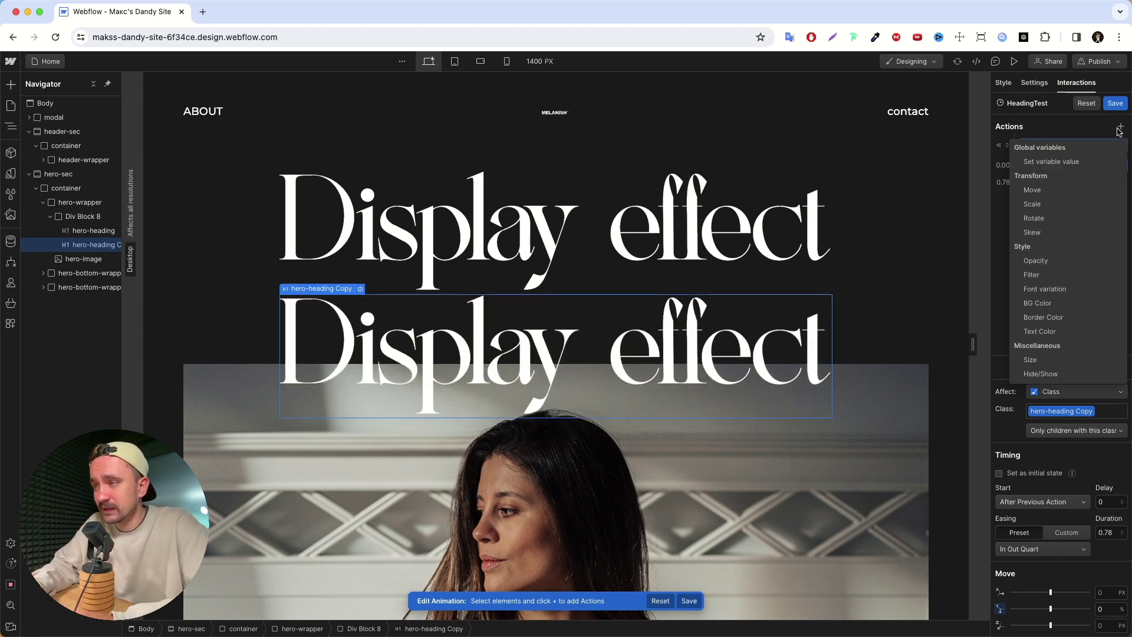
pyautogui.click(1055, 261)
pyautogui.moveTo(1058, 187); pyautogui.dragTo(1056, 147)
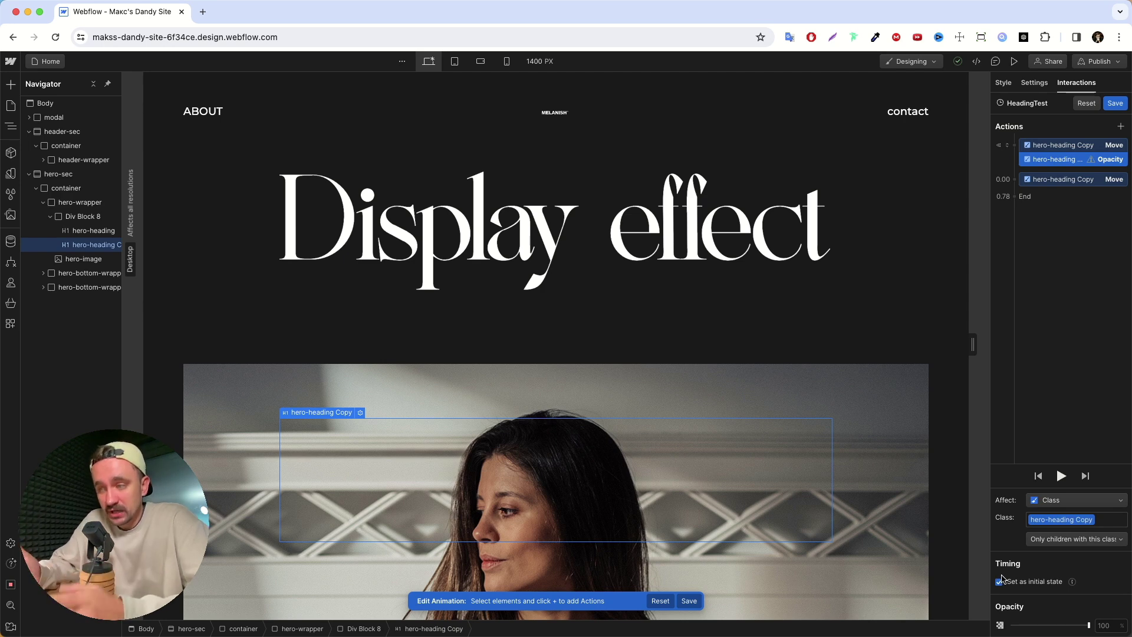
pyautogui.moveTo(1090, 627); pyautogui.dragTo(1073, 626)
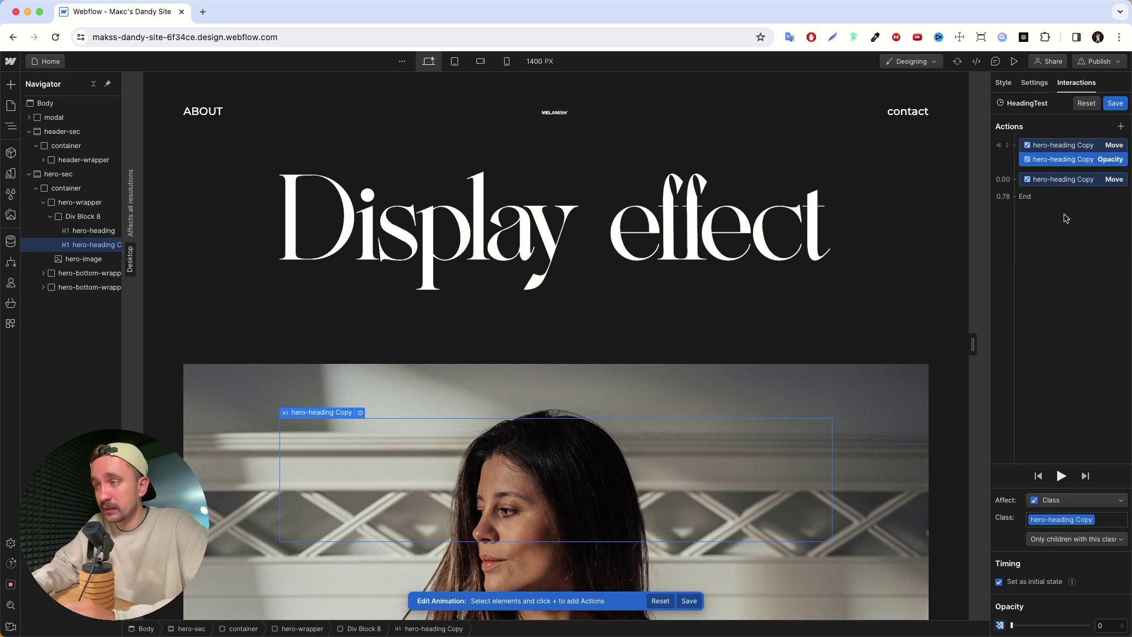
# Step: Add another Opacity action for hero-heading Copy running with the second Move action, and set it to 100%
pyautogui.click(1114, 124)
pyautogui.click(1035, 262)
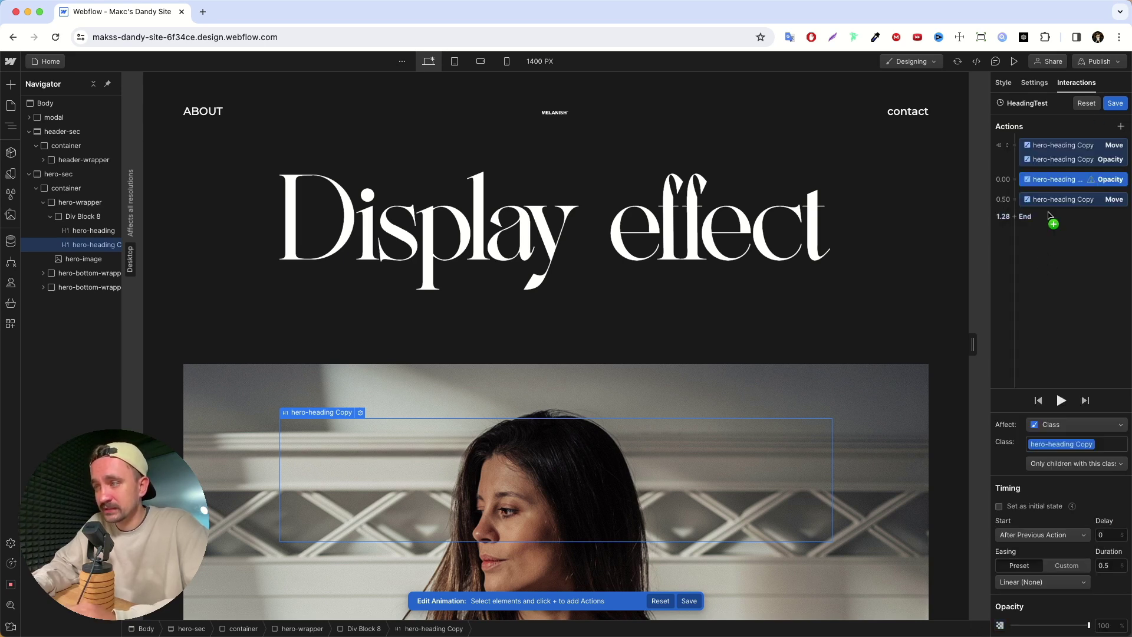
pyautogui.moveTo(1078, 185); pyautogui.dragTo(1080, 207)
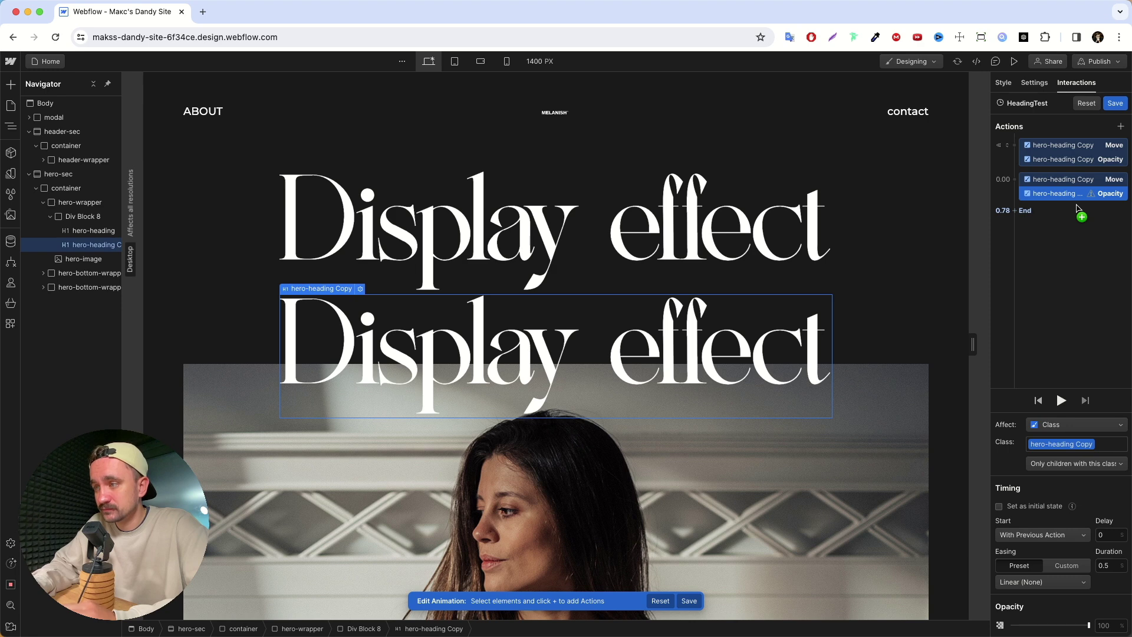
pyautogui.click(1091, 627)
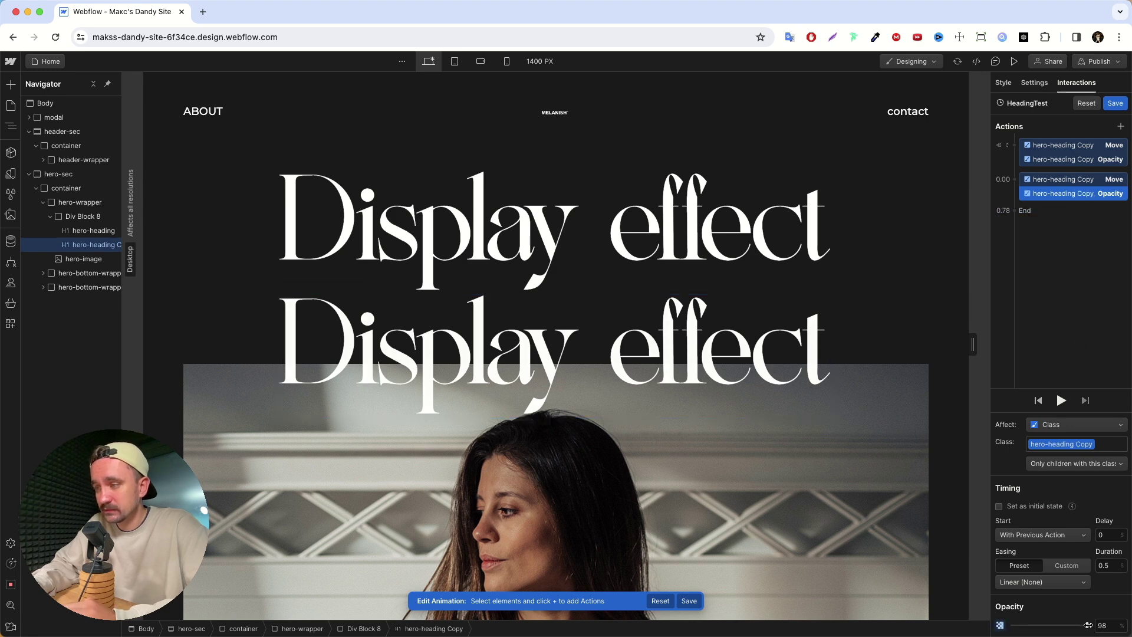
# Step: Try a duration of 2 seconds for the second Opacity action and play the animation
pyautogui.click(1108, 570)
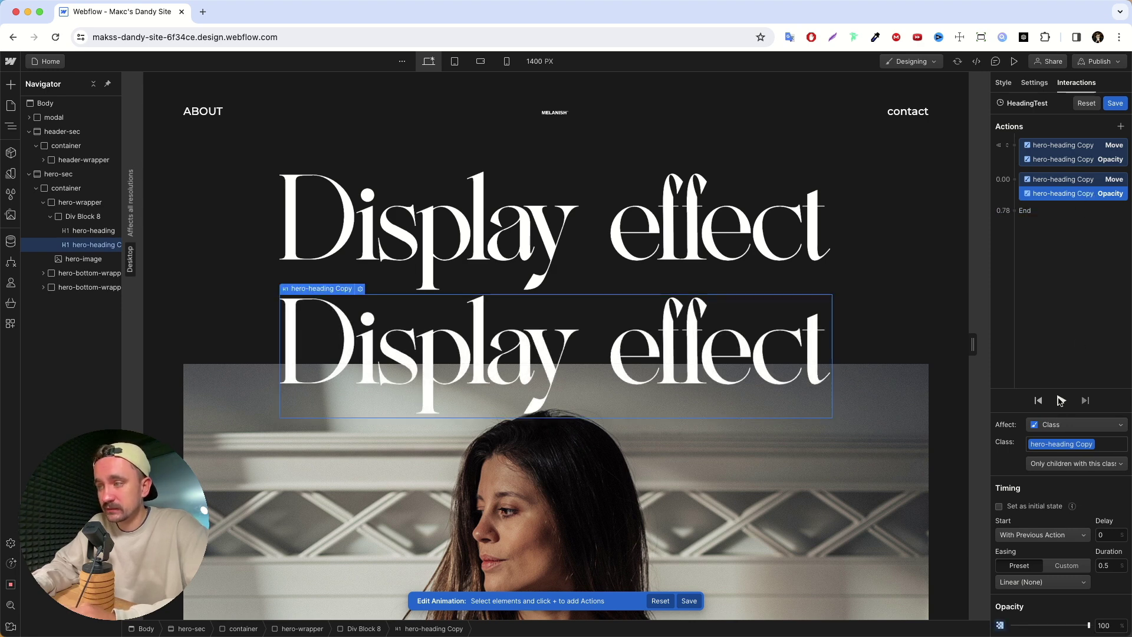
pyautogui.press('BackSpace')
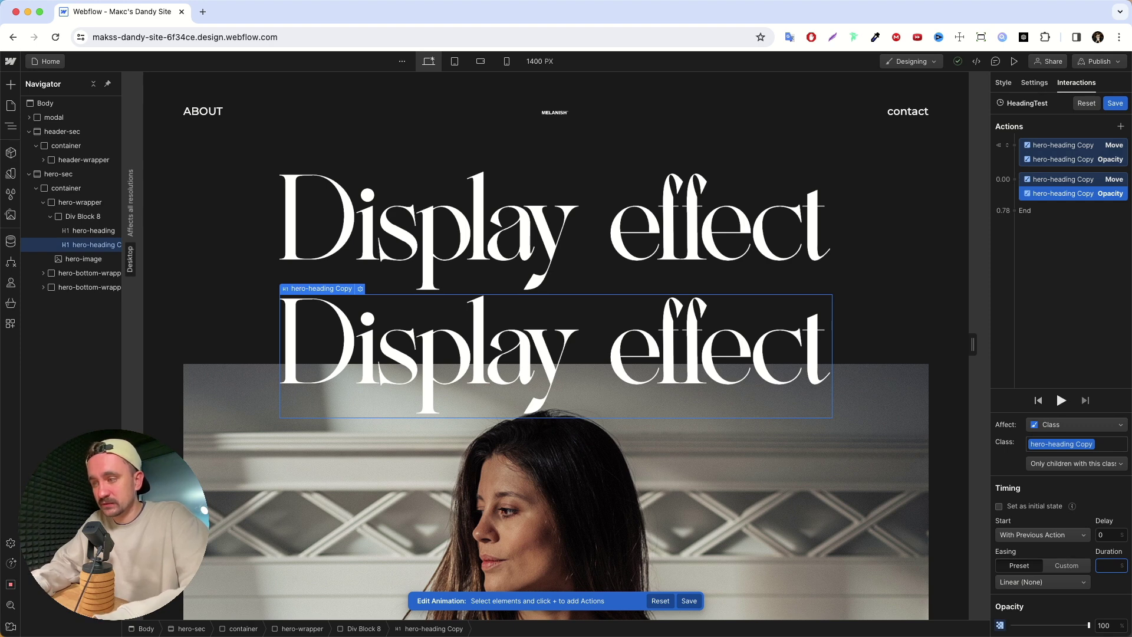
pyautogui.write('2')
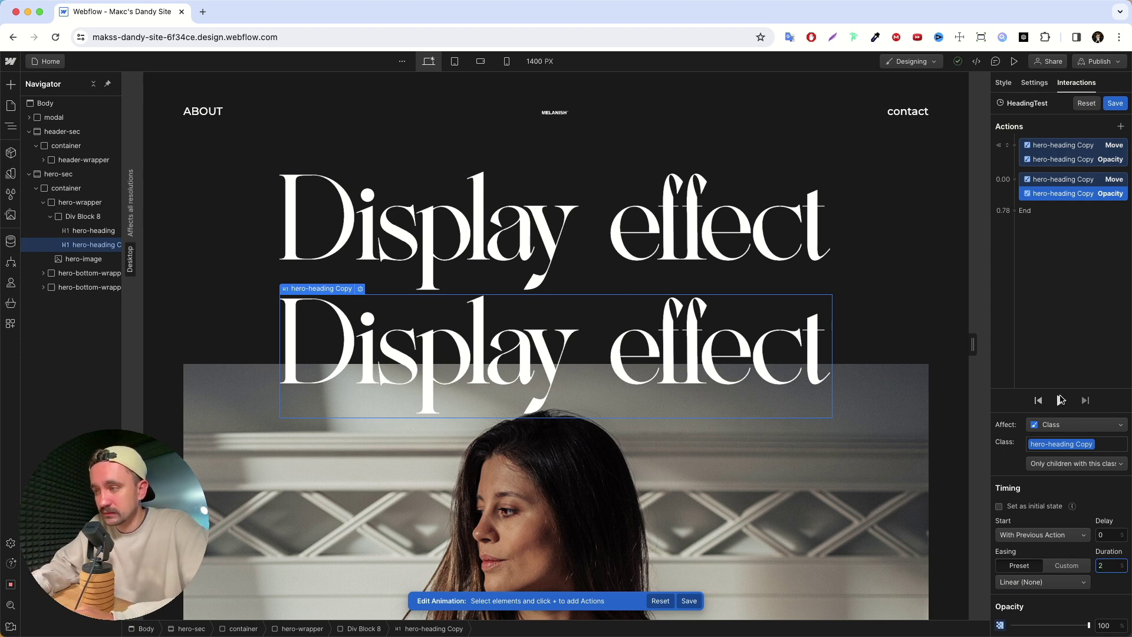
pyautogui.click(1061, 400)
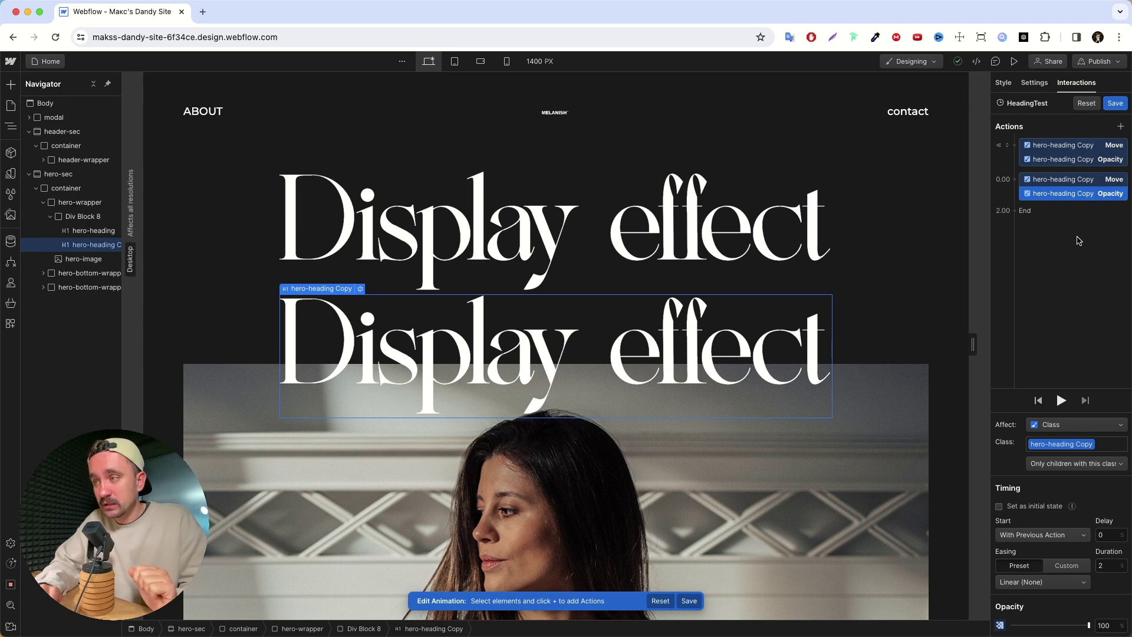
# Step: Set the second Opacity action's duration to 0.78 seconds to match the second Move action, and play the animation
pyautogui.click(1074, 180)
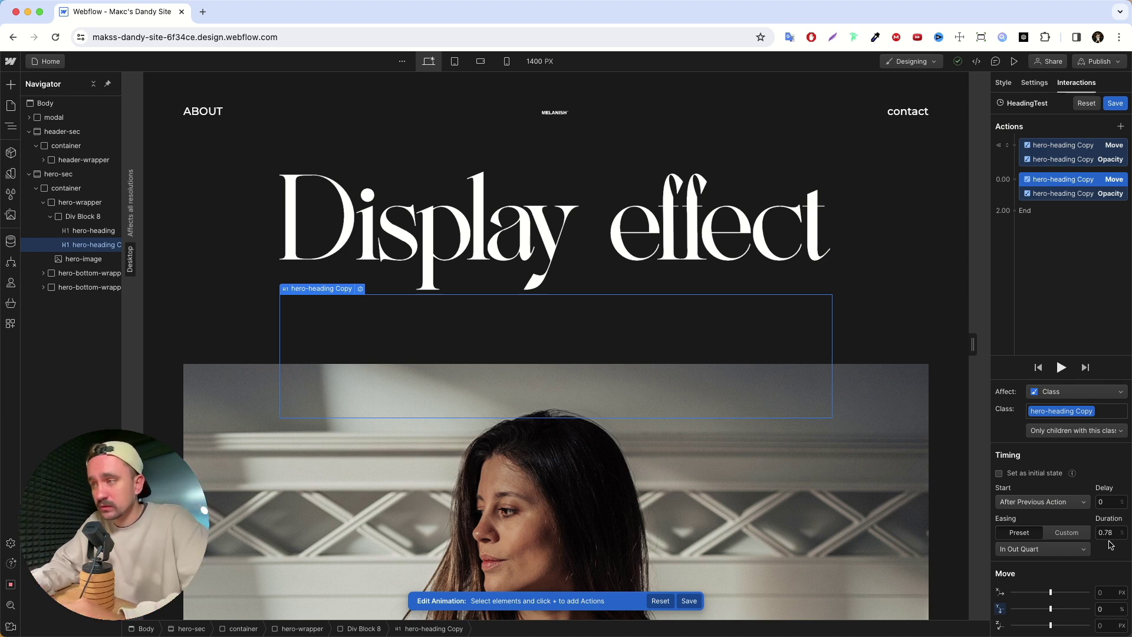
pyautogui.click(1066, 194)
pyautogui.click(1109, 565)
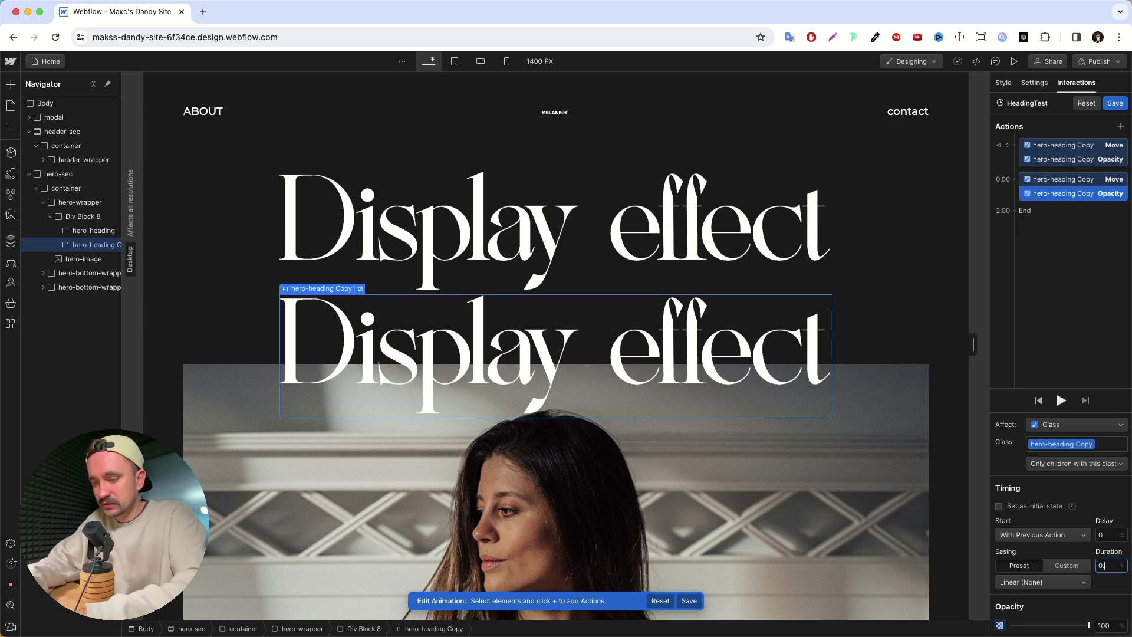
pyautogui.press('Return')
pyautogui.click(1062, 401)
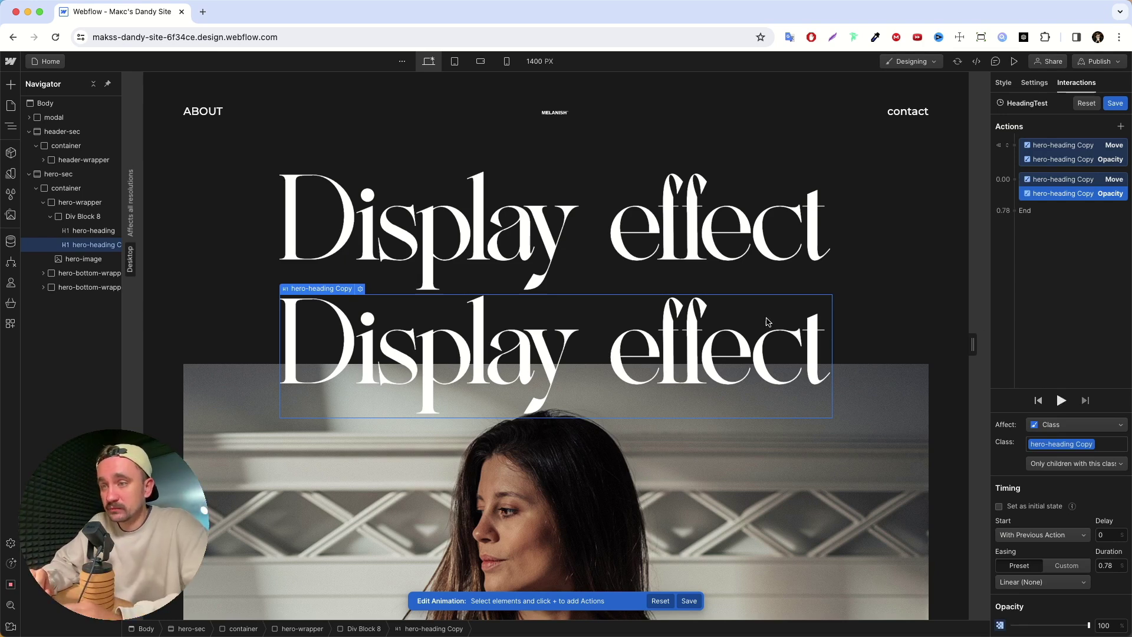
# Step: Preview the page to check the lower heading's scroll-into-view animation
pyautogui.click(1014, 62)
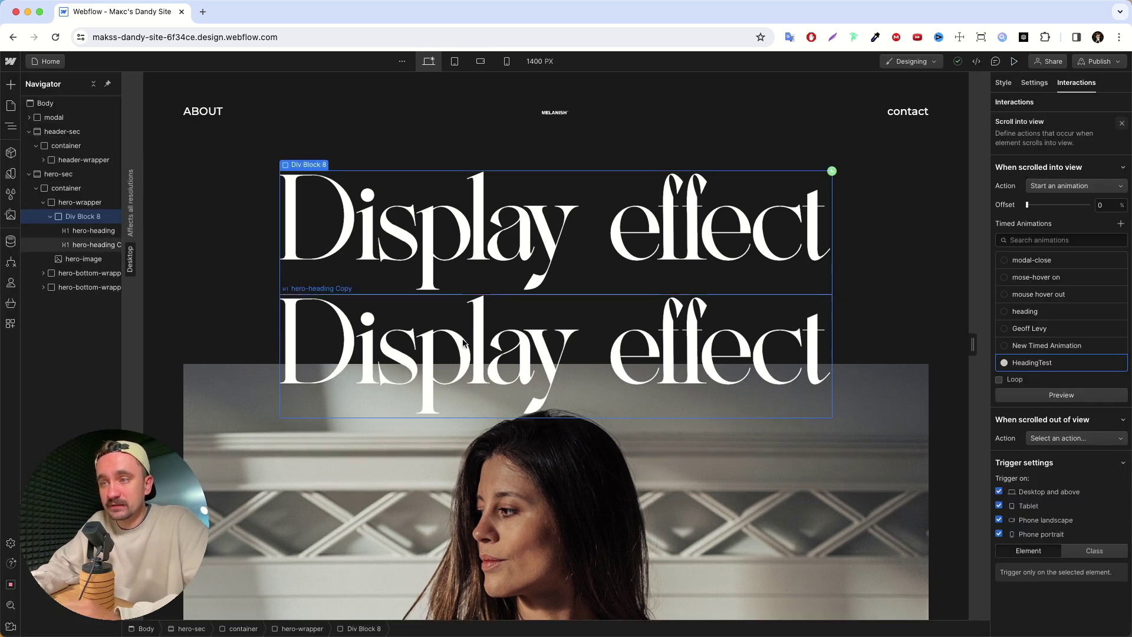
pyautogui.click(1014, 61)
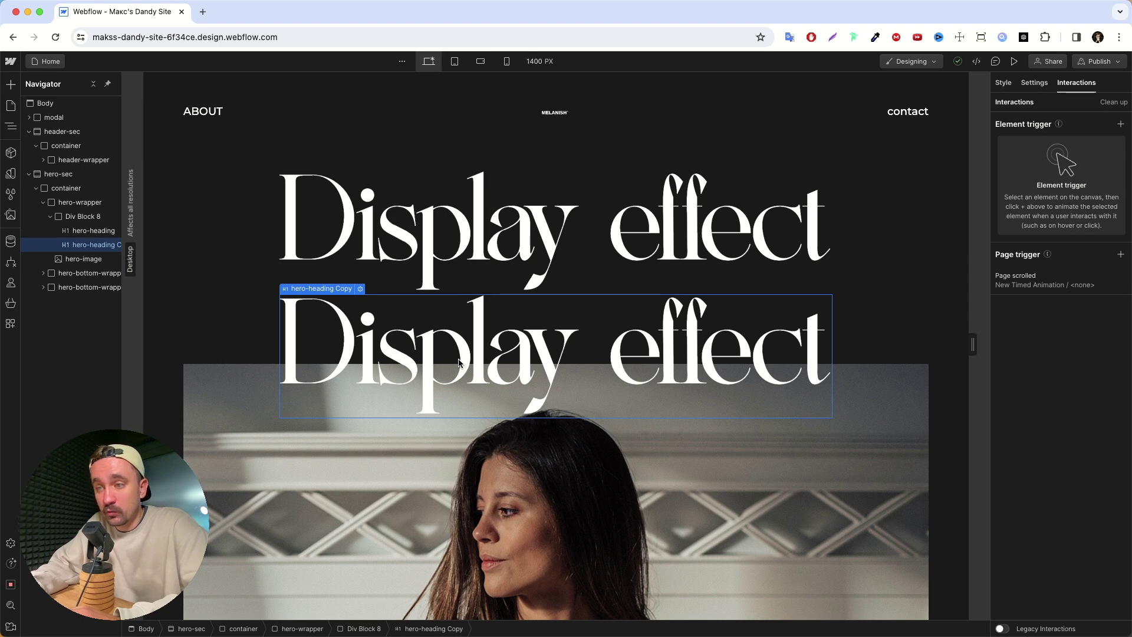
# Step: Delete the lower heading, hero-heading Copy, and undo the deletion
pyautogui.press('Delete')
pyautogui.hotkey('ctrl', 'z')
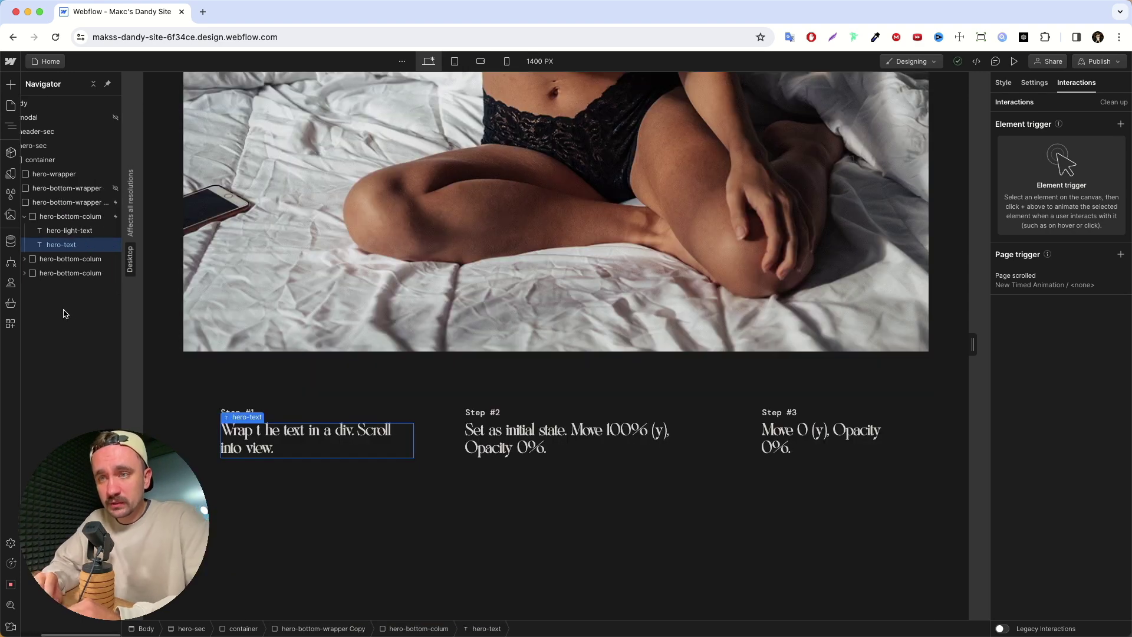
# Step: Examine the interactions and styles of the Step #1 hero-bottom-colum and its parent, hero-bottom-wrapper Copy
pyautogui.click(77, 216)
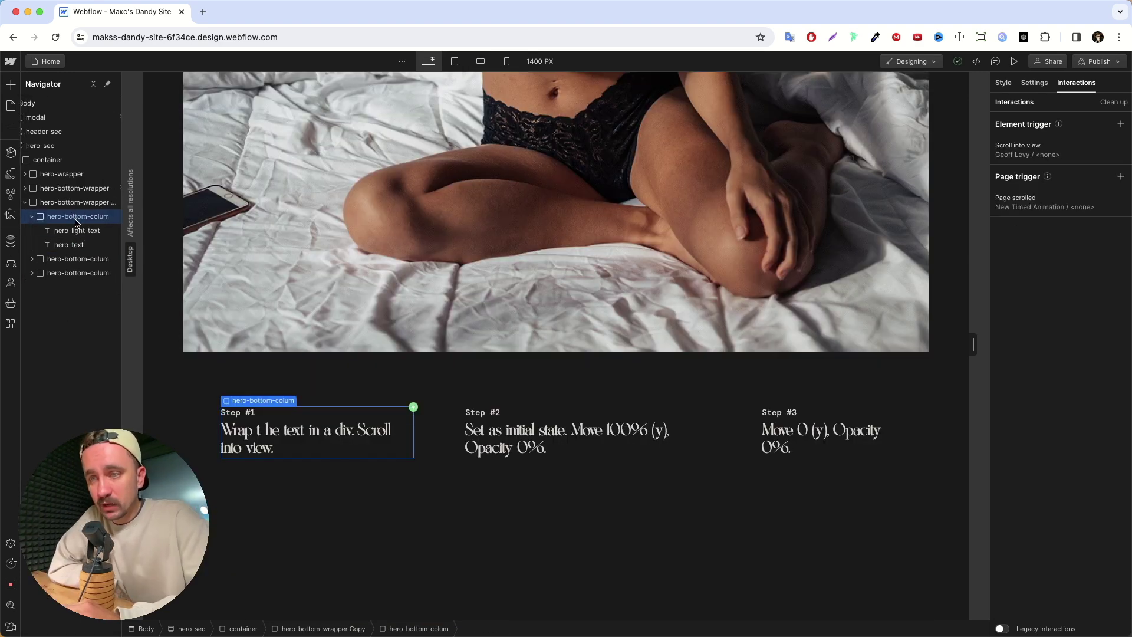
pyautogui.hscroll(2, 73, 223)
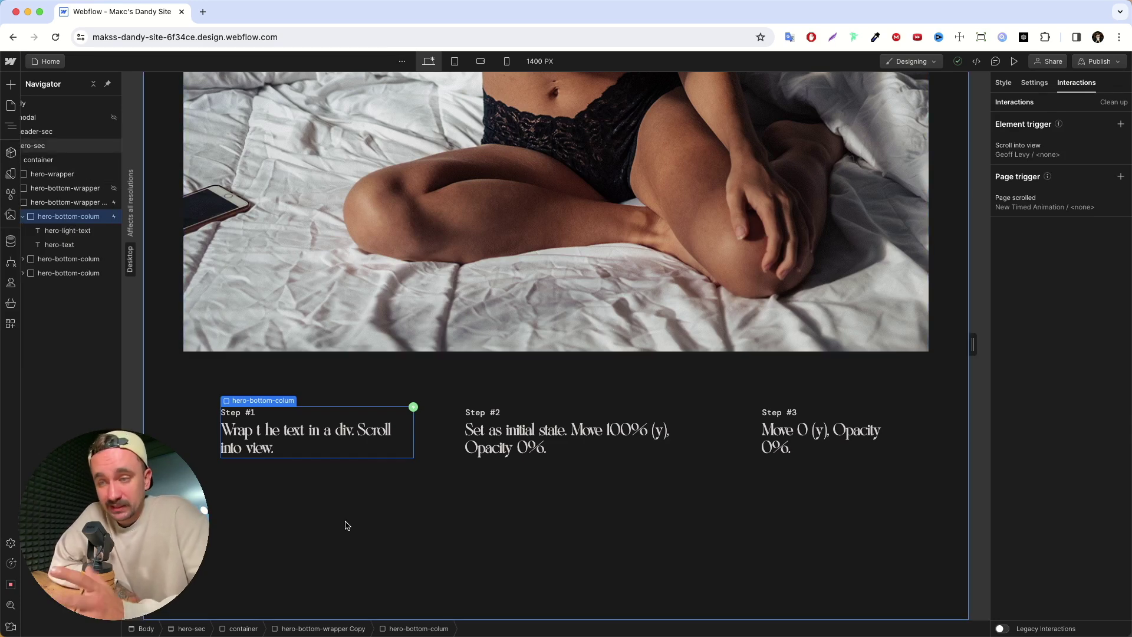
pyautogui.click(76, 203)
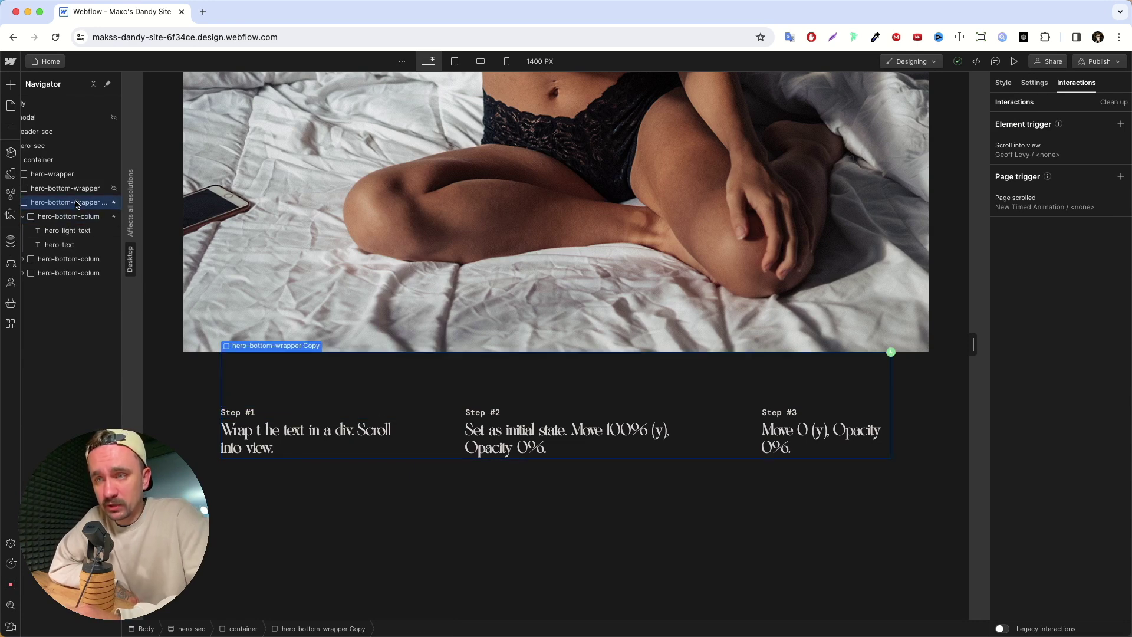
pyautogui.click(22, 217)
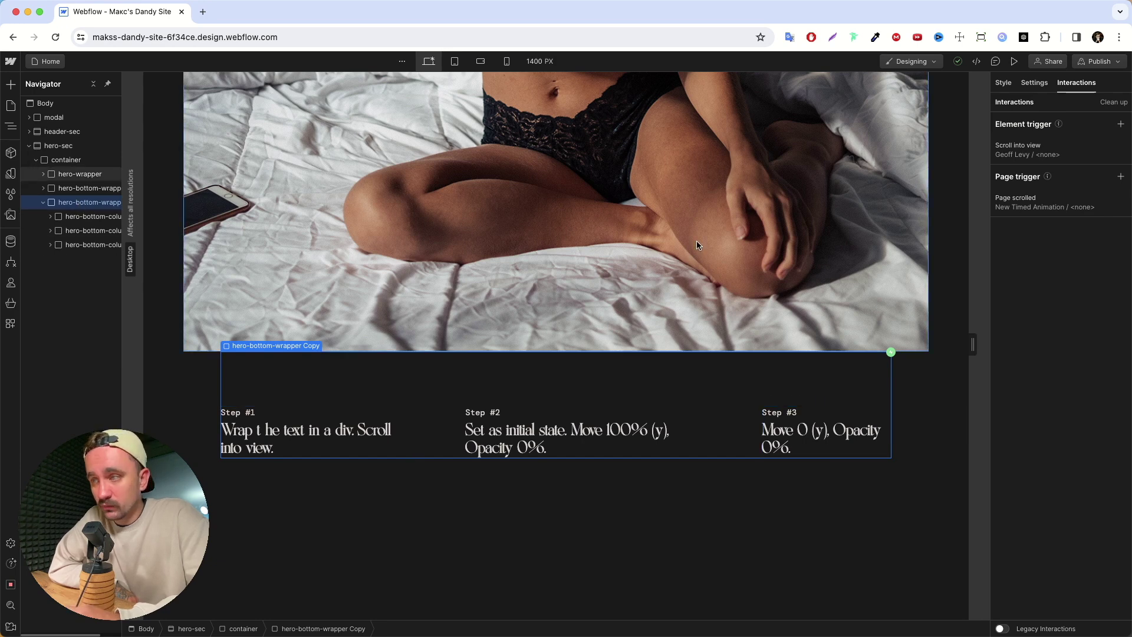
pyautogui.press('s')
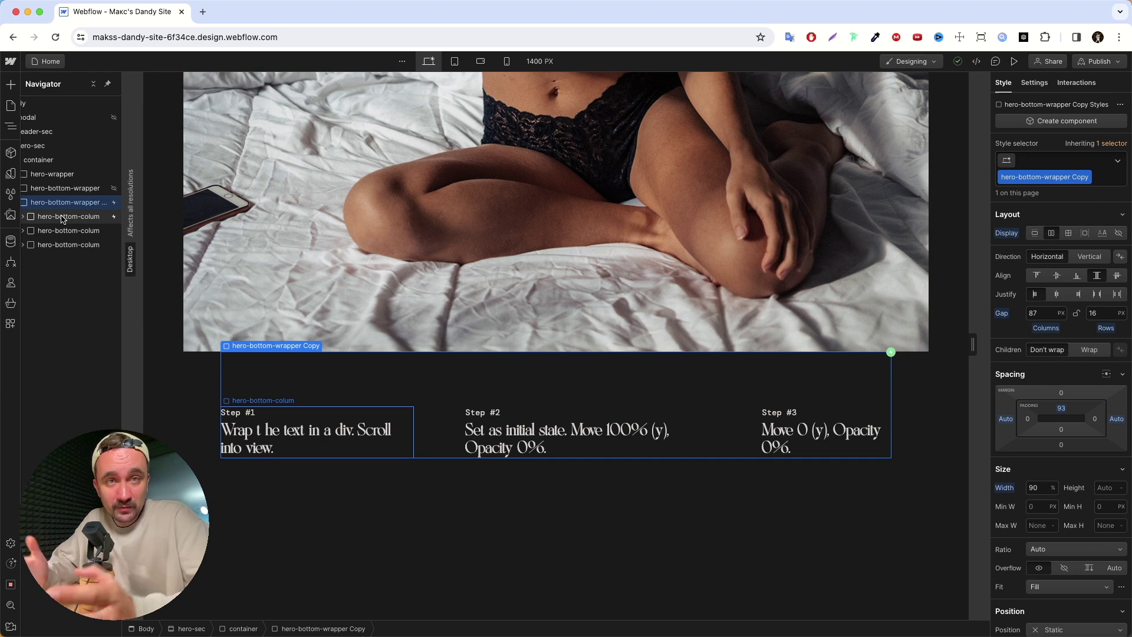
pyautogui.click(63, 219)
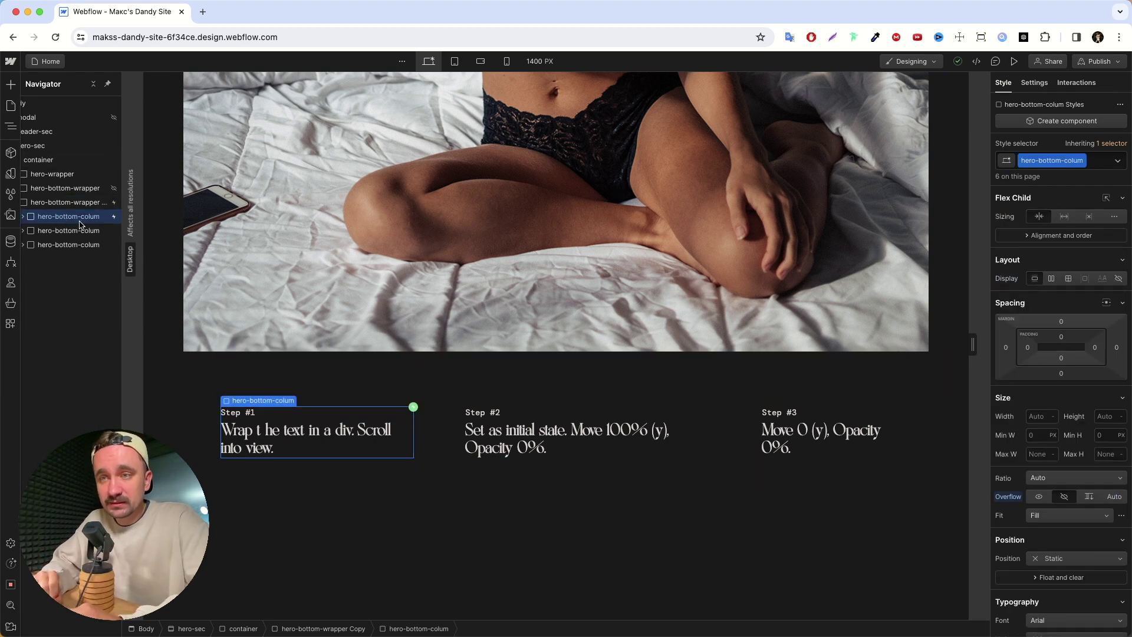
# Step: Examine the Step #1 hero-bottom-colum's scroll-into-view animation and the settings of both hero-text Move actions
pyautogui.click(25, 216)
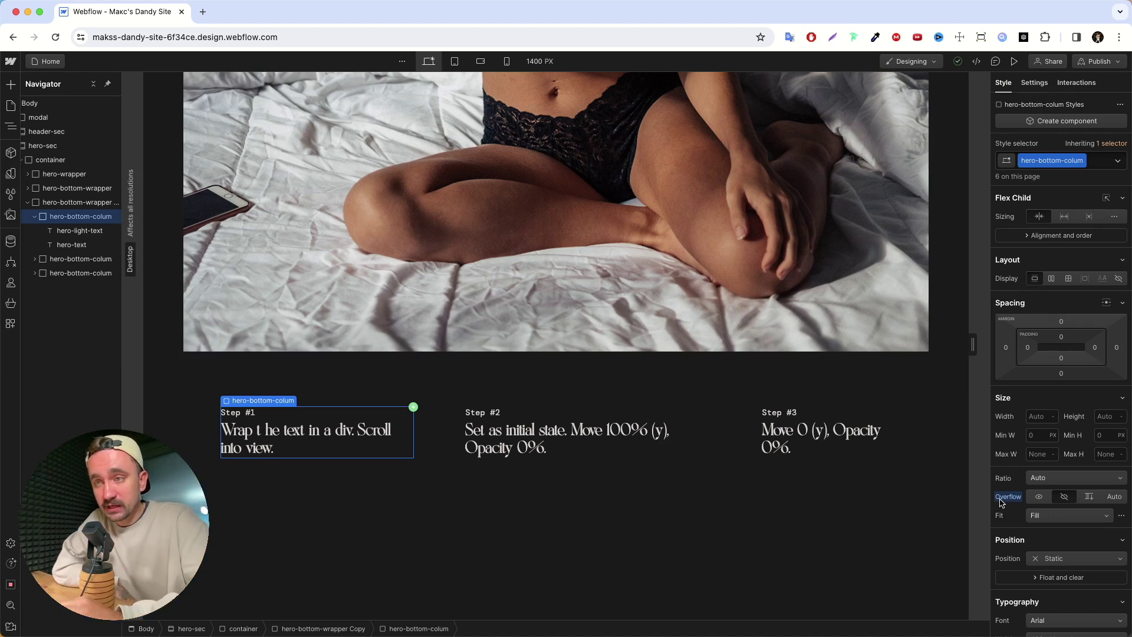
pyautogui.hscroll(1, 74, 224)
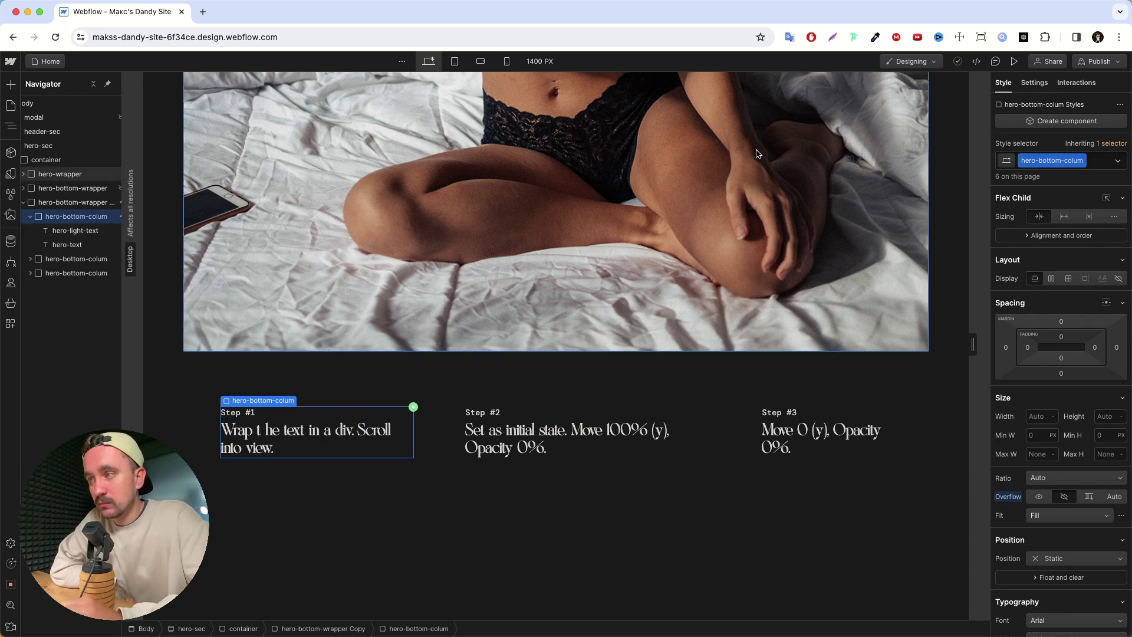
pyautogui.click(1080, 86)
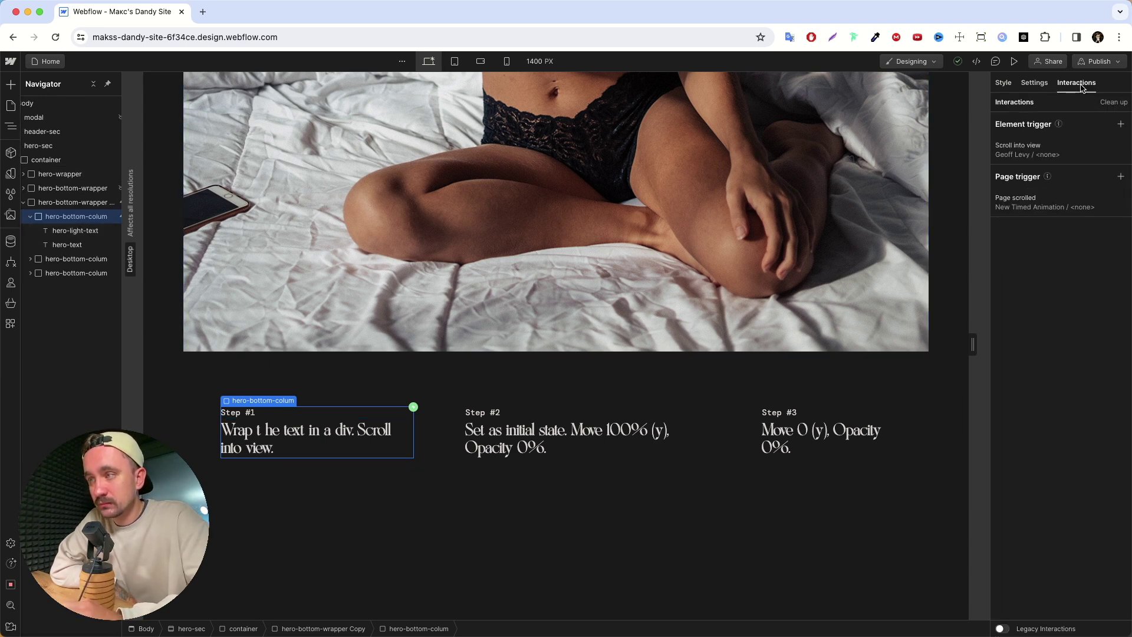
pyautogui.click(1036, 159)
pyautogui.click(1060, 150)
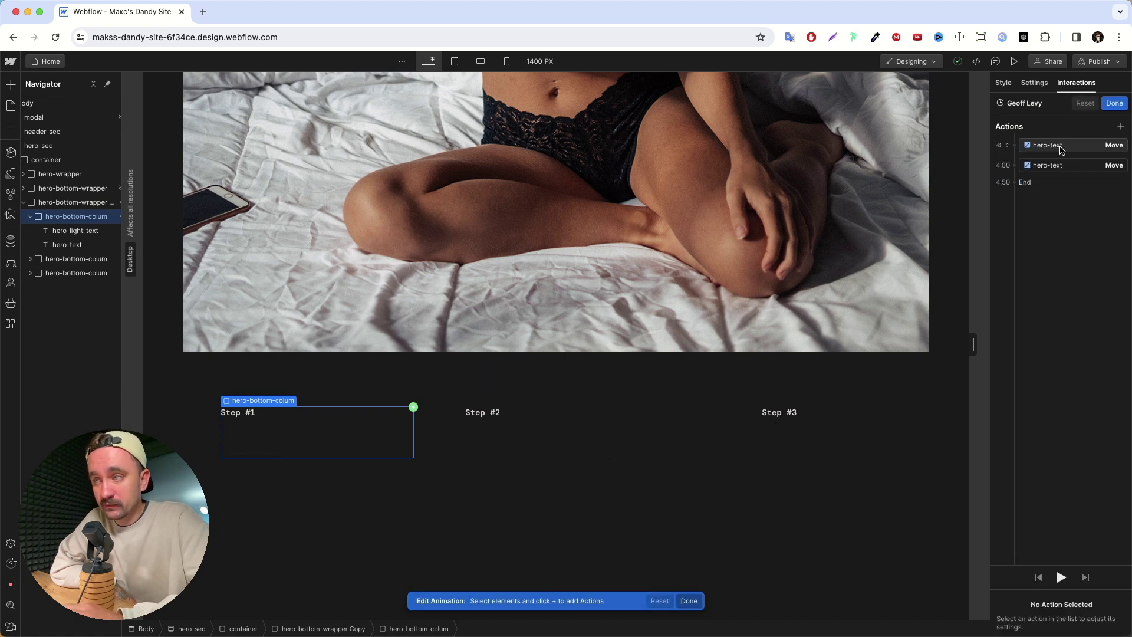
pyautogui.click(1059, 150)
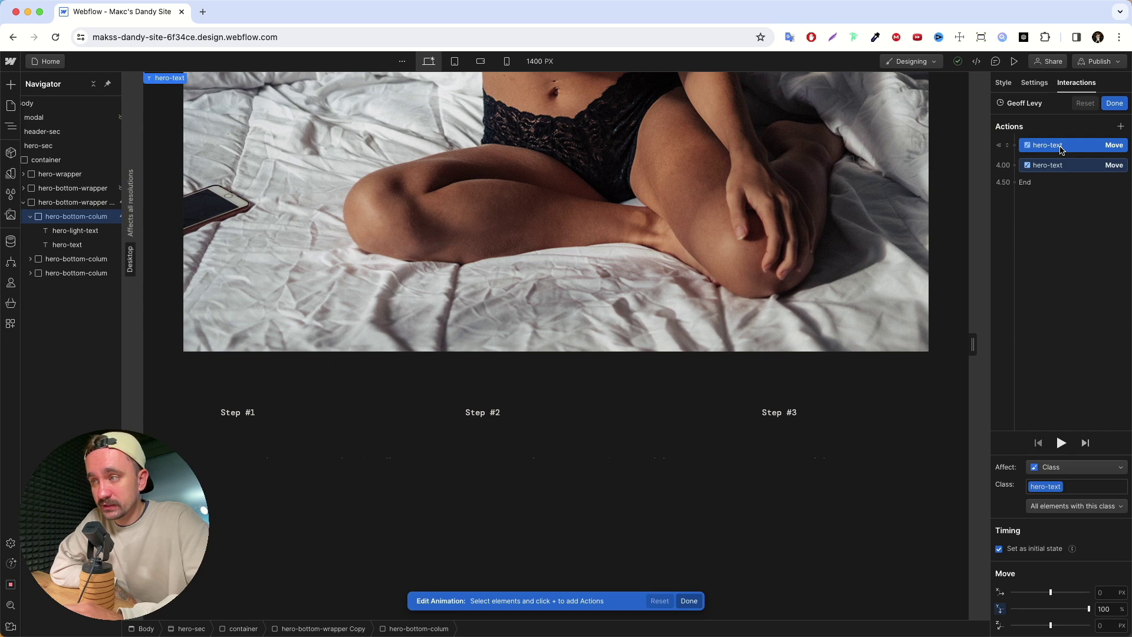
pyautogui.click(68, 246)
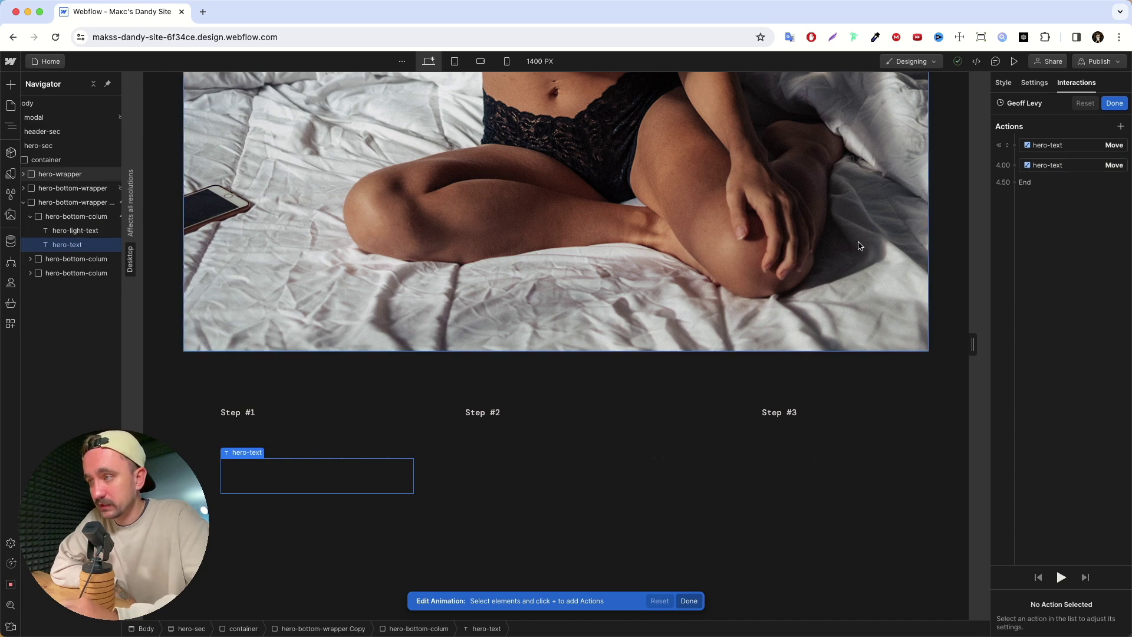
pyautogui.click(1063, 148)
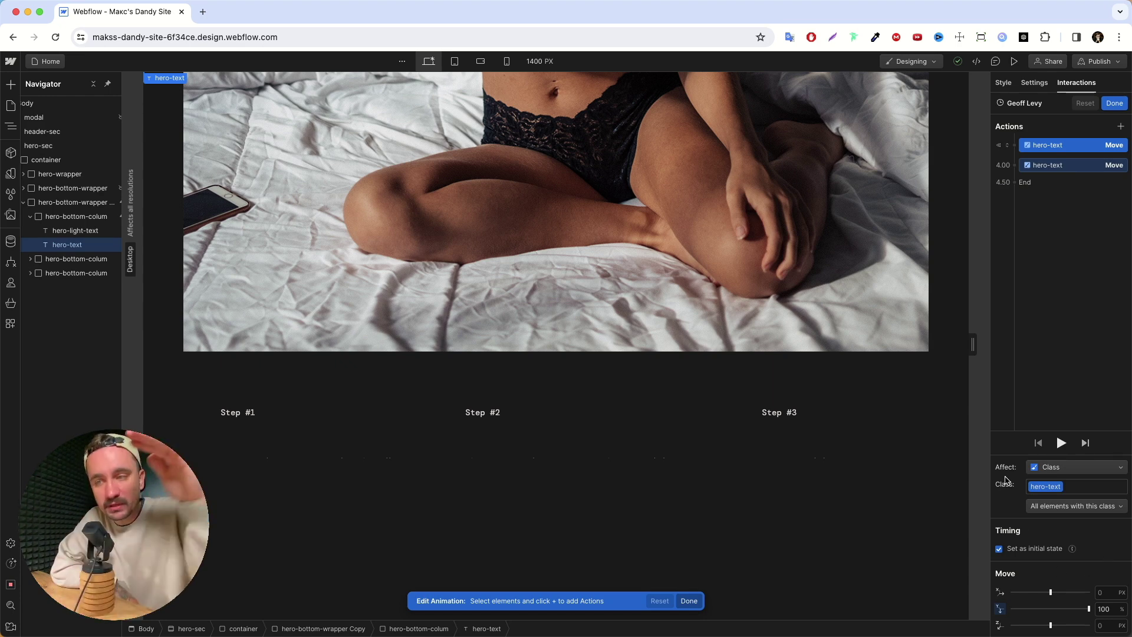
pyautogui.click(1071, 169)
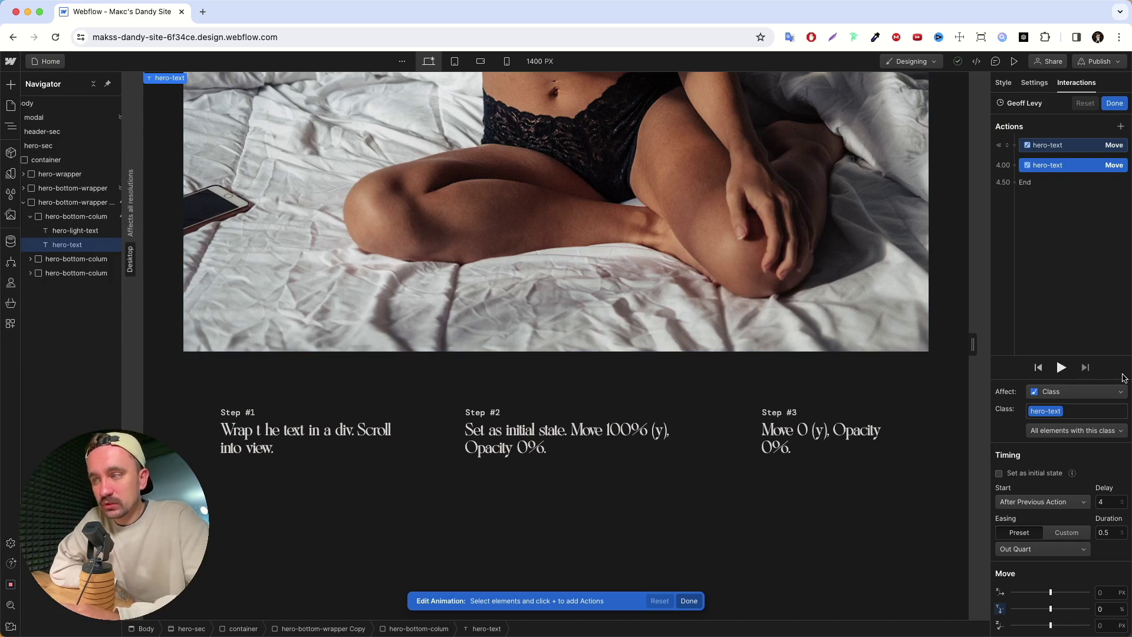
# Step: Inspect the hero-text inside the Step #2 column, close the animation editor, and check the Step #1 hero-text's interactions and styles
pyautogui.click(31, 260)
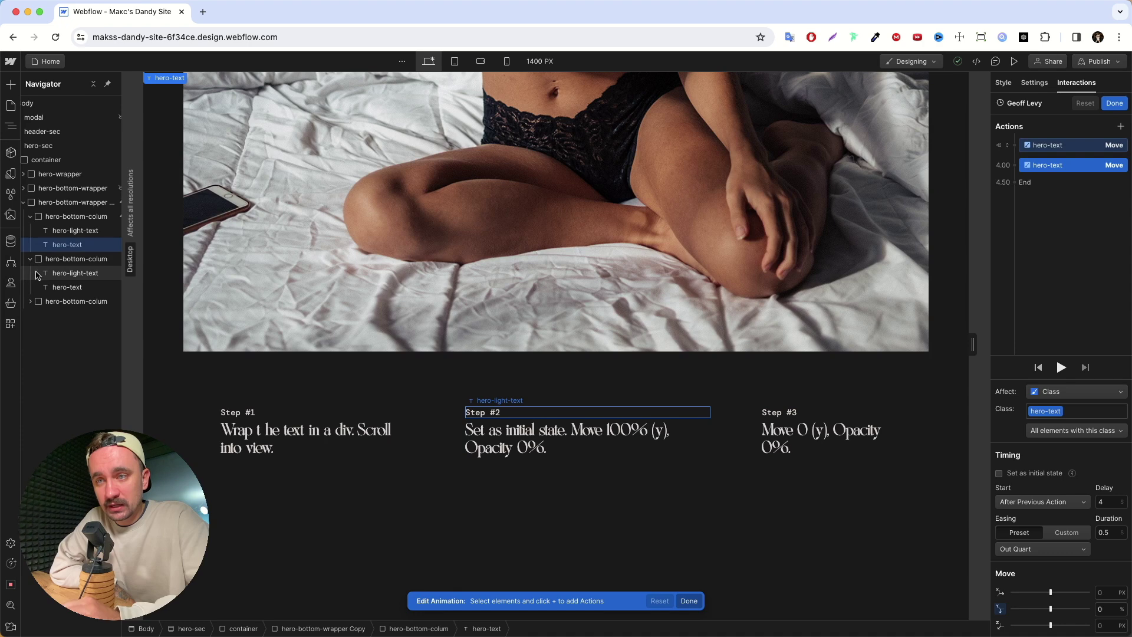
pyautogui.click(53, 289)
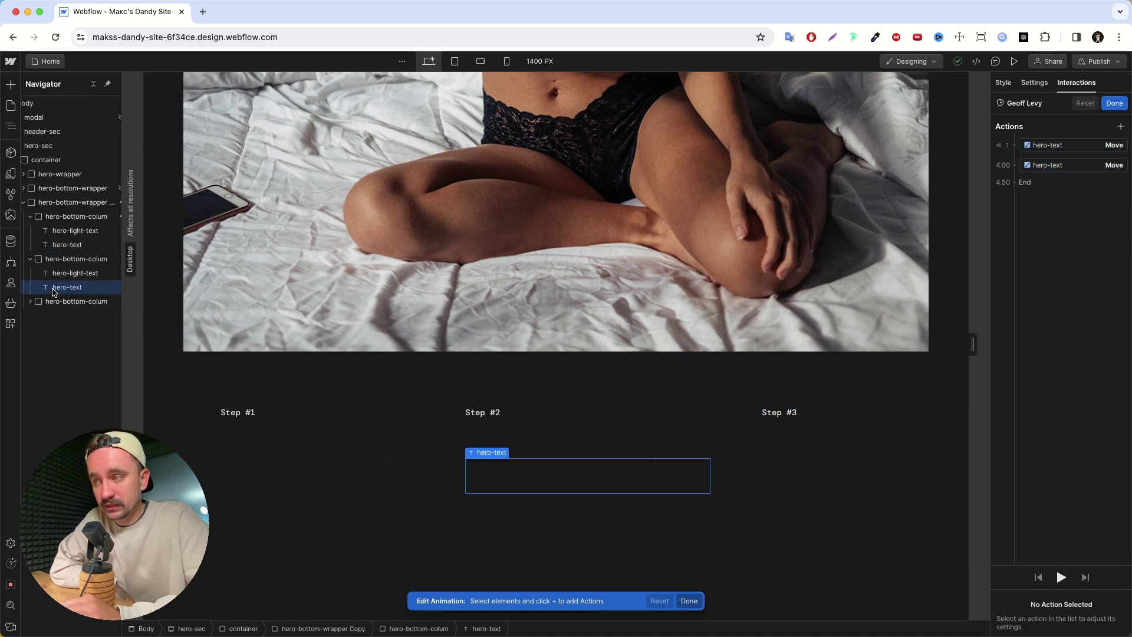
pyautogui.click(69, 218)
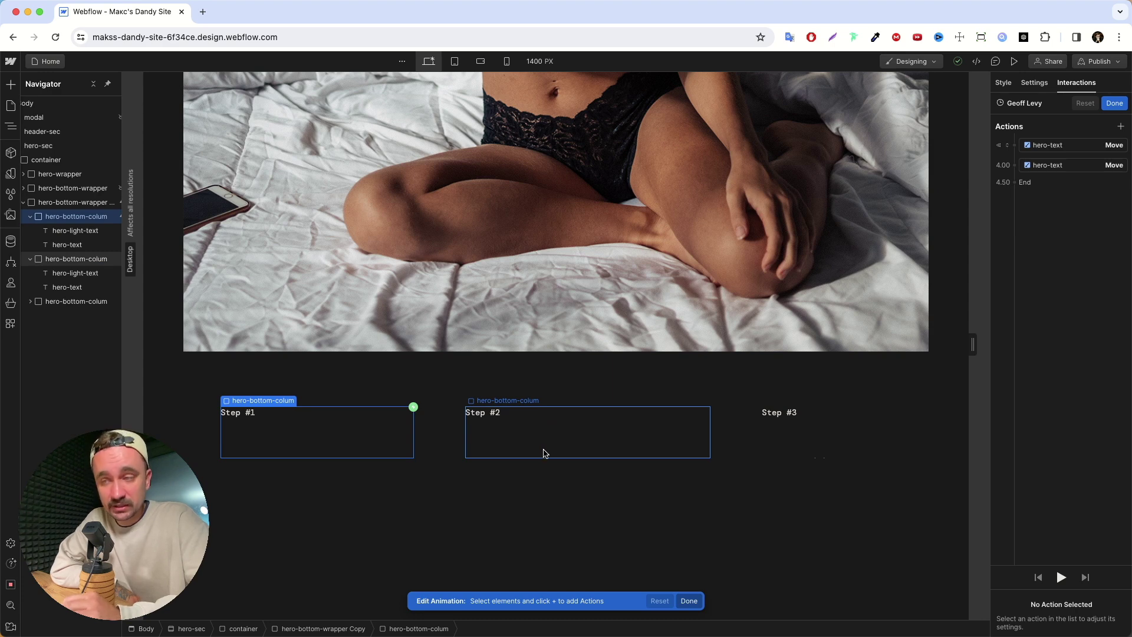
pyautogui.click(1115, 103)
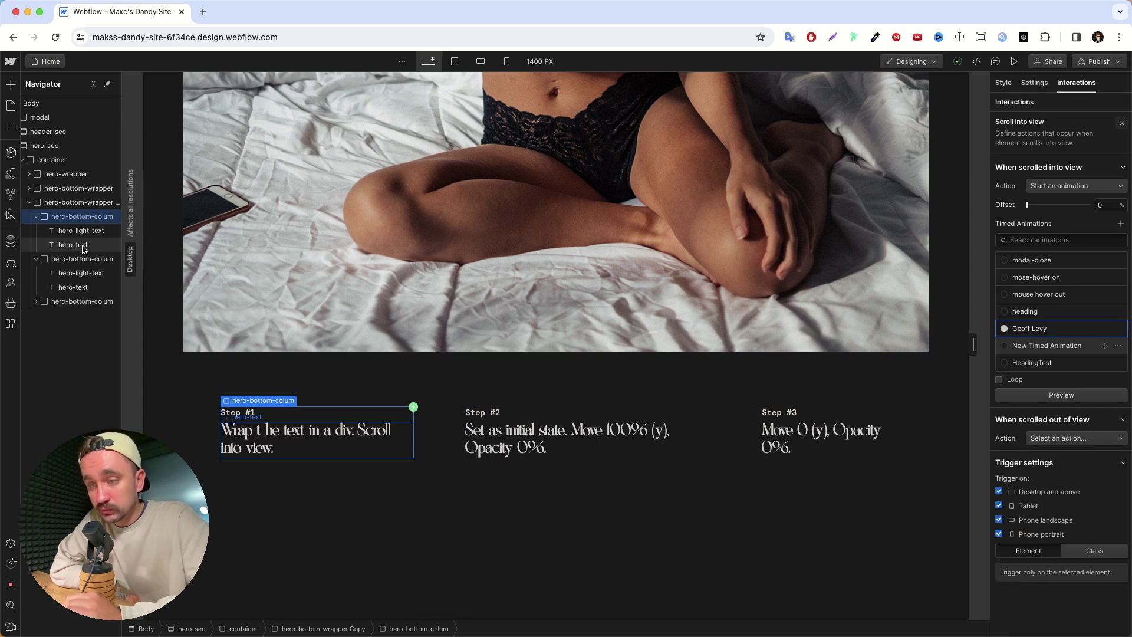
pyautogui.click(83, 246)
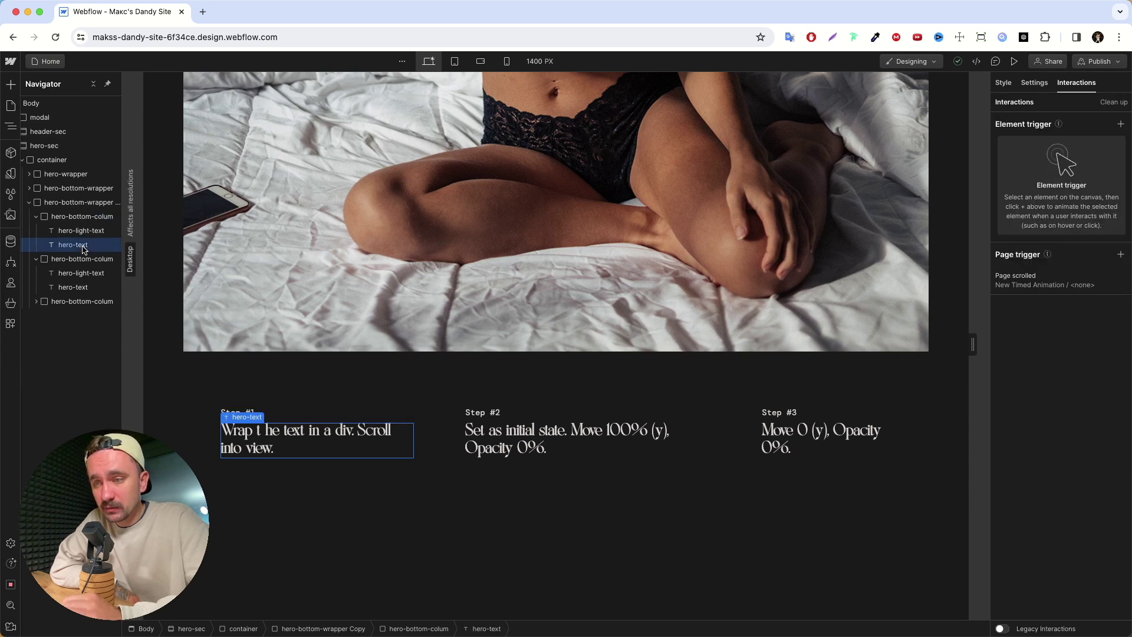
pyautogui.click(1009, 87)
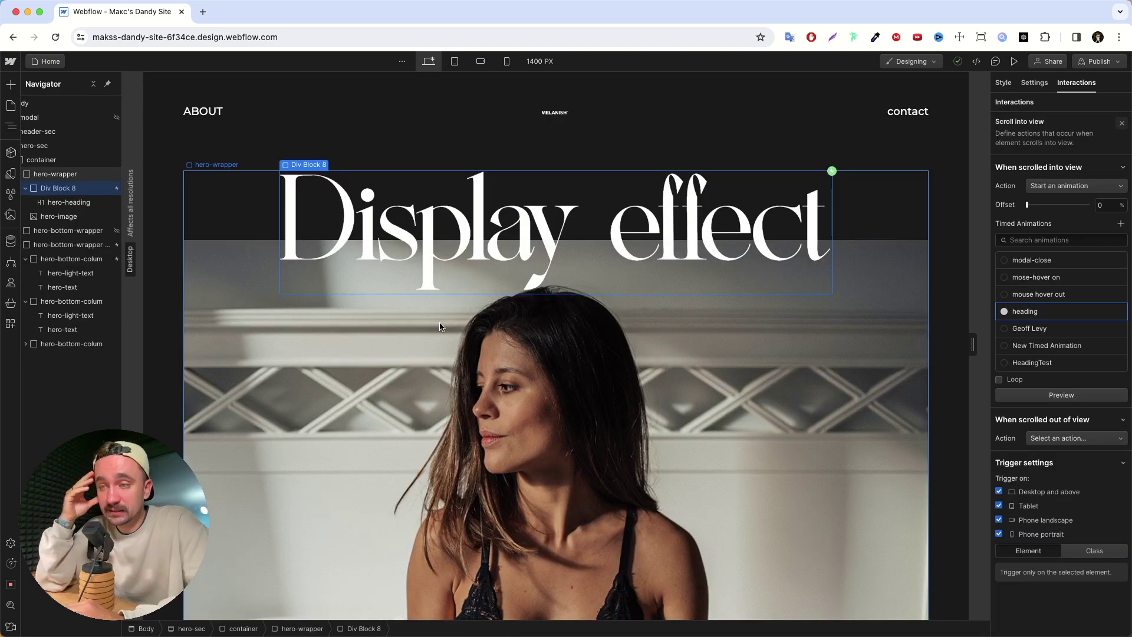
# Step: Select the hero-image and open New Timed Animation from its existing Page scrolled trigger to view the first Size action
pyautogui.scroll(-5, 440, 328)
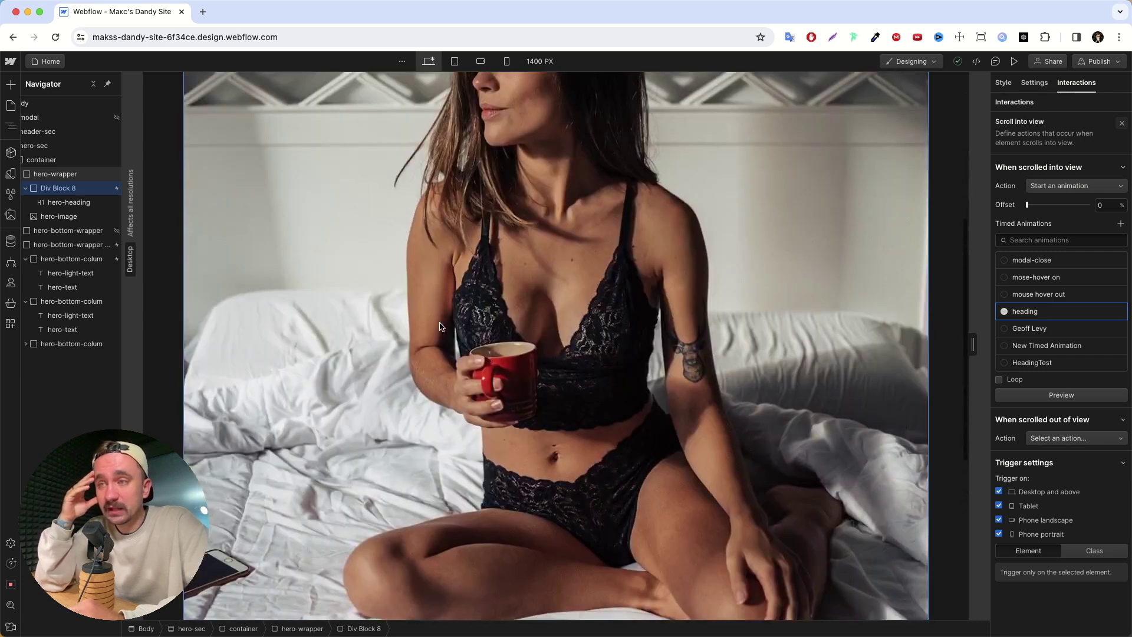
pyautogui.press('Escape')
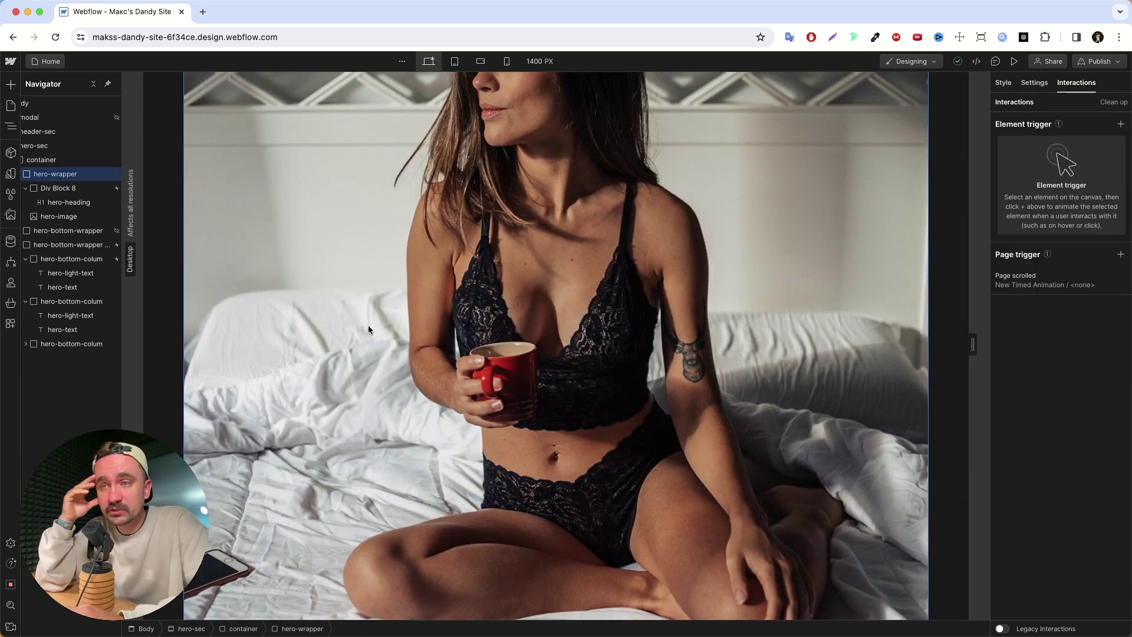
pyautogui.click(84, 219)
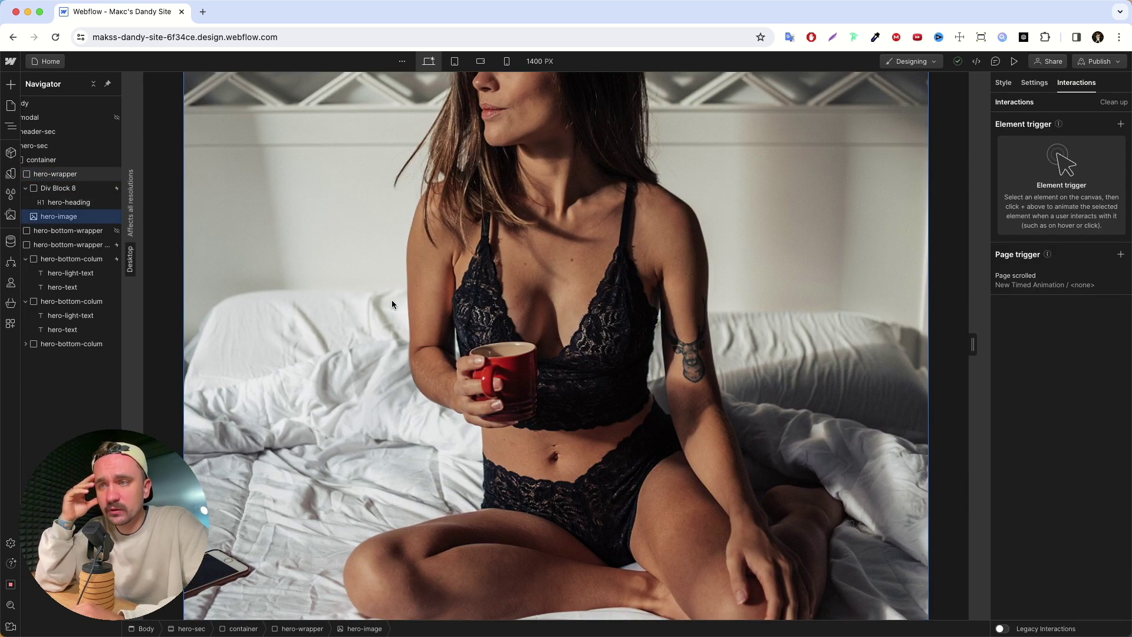
pyautogui.scroll(5, 391, 299)
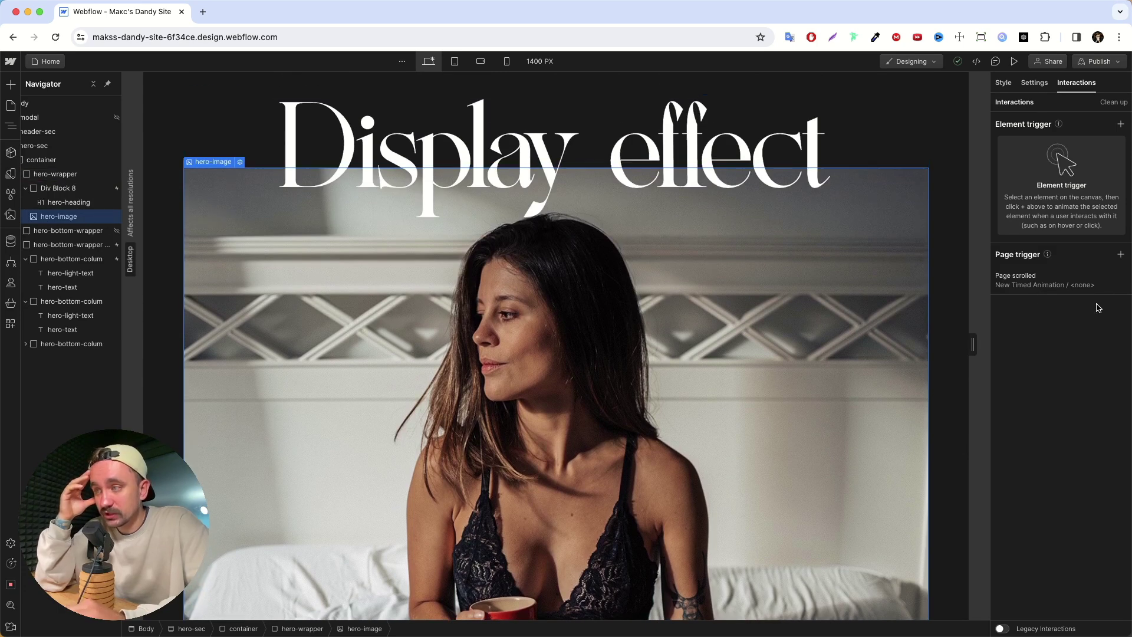
pyautogui.click(1121, 255)
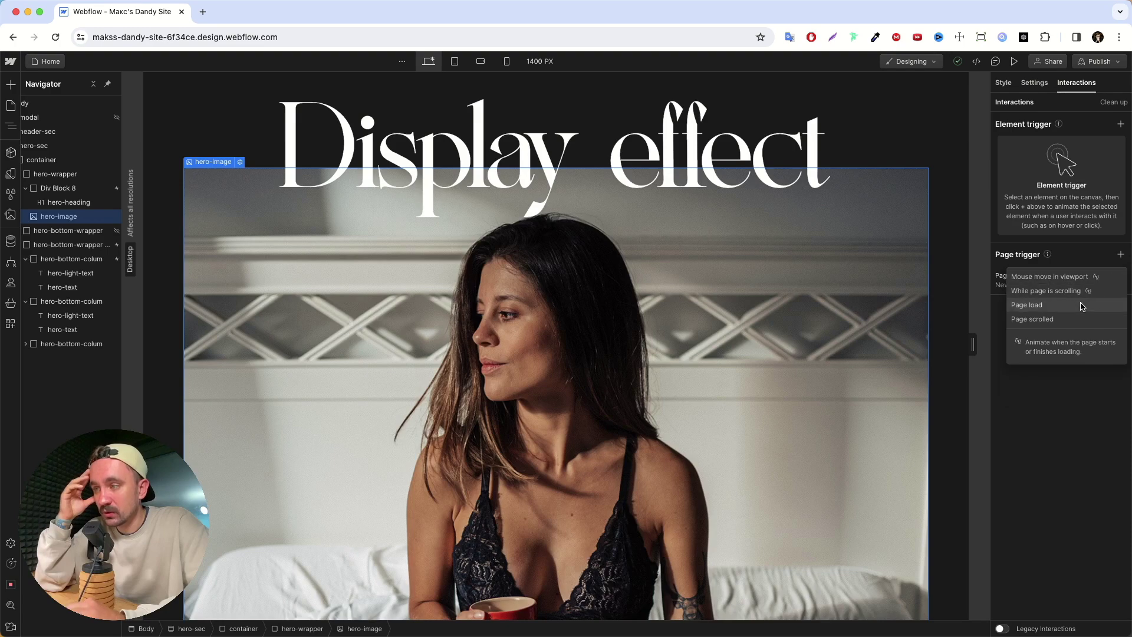
pyautogui.press('Escape')
pyautogui.click(1031, 277)
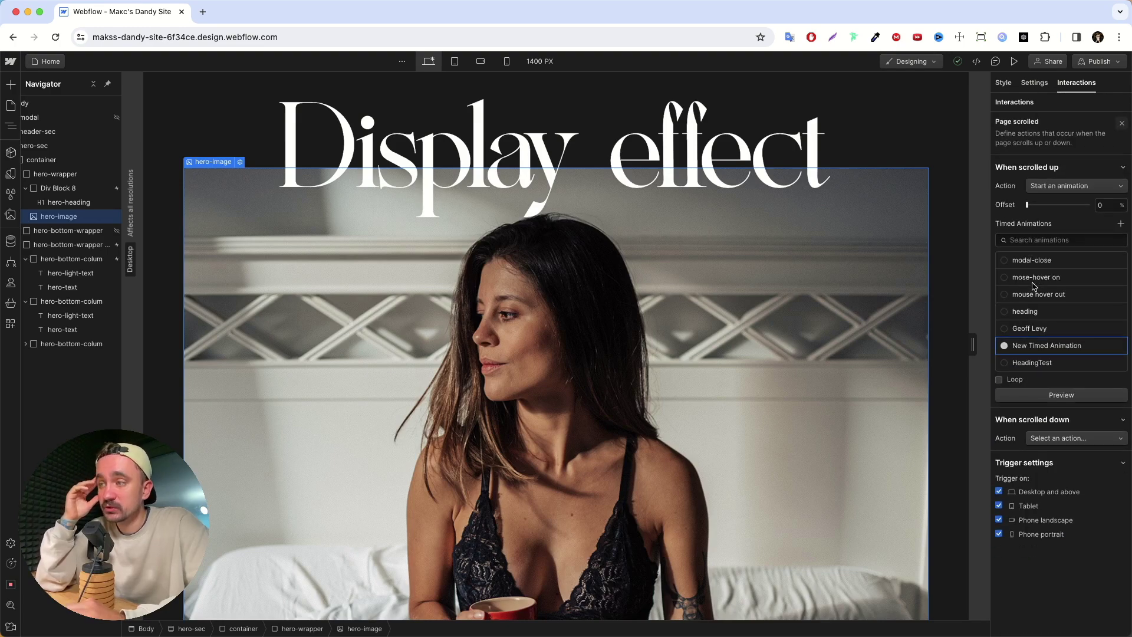
pyautogui.click(1036, 350)
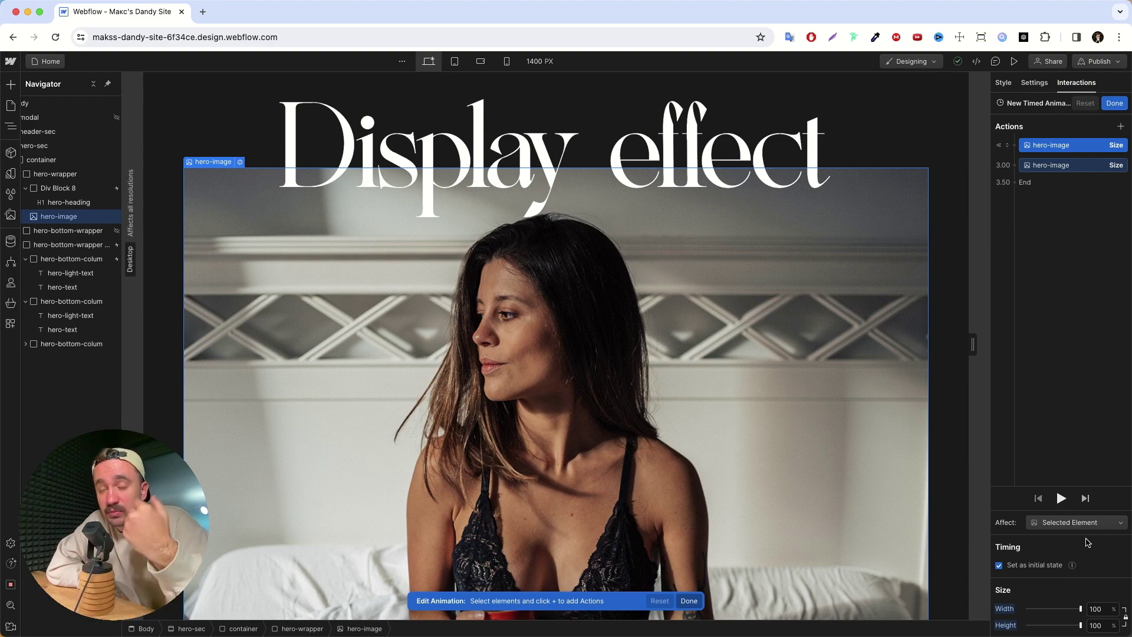
# Step: Examine the second hero-image Size action's timing, width and height, and play the animation
pyautogui.click(1061, 165)
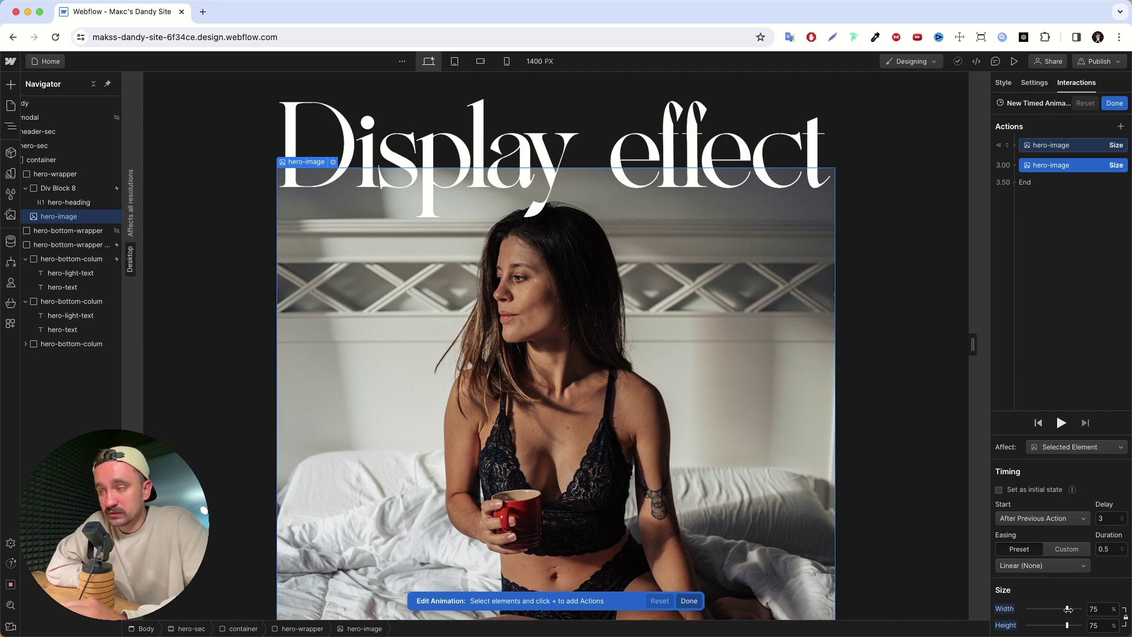
pyautogui.moveTo(1068, 608); pyautogui.dragTo(1068, 609)
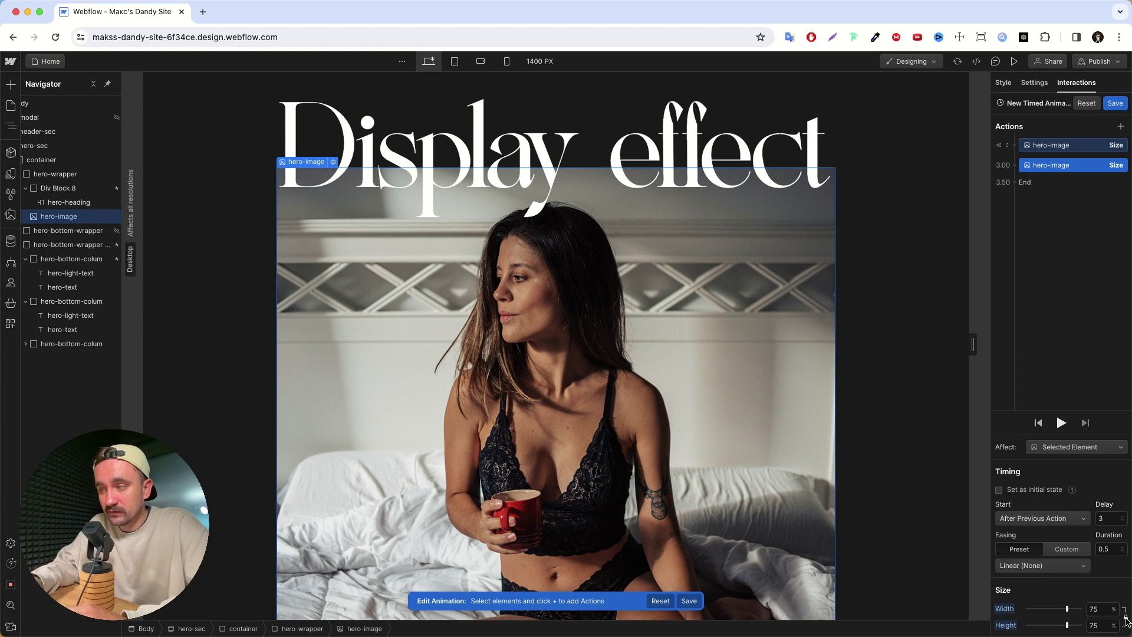
pyautogui.click(1068, 608)
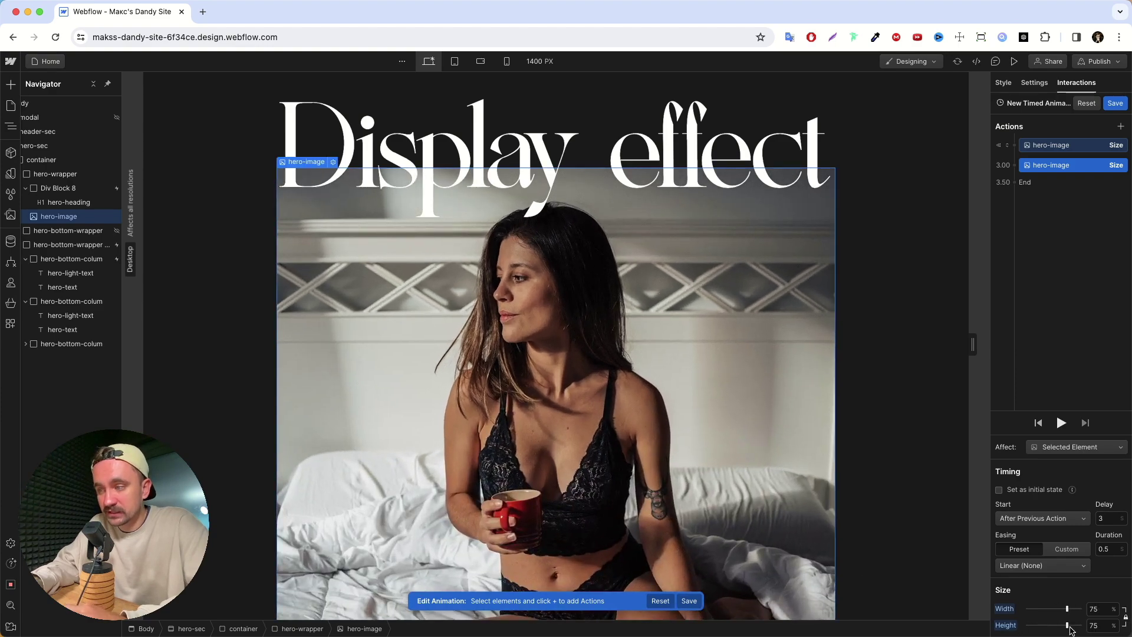
pyautogui.click(1061, 423)
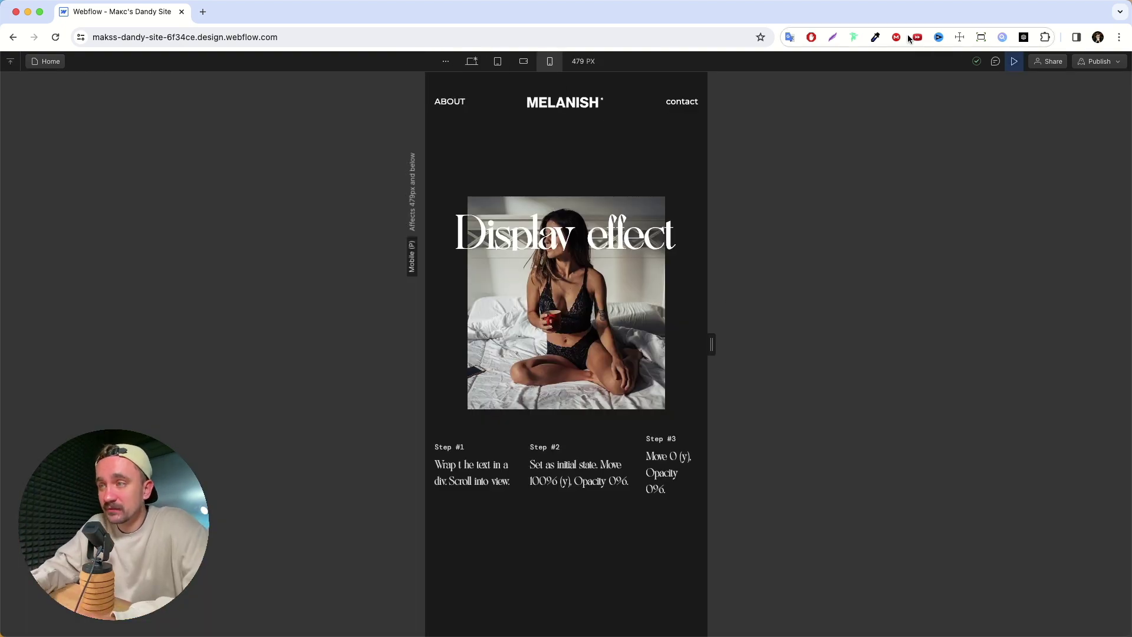
# Step: Set hero-bottom-wrapper Copy to vertical direction with start alignment at the 479 px mobile portrait breakpoint, and preview the page
pyautogui.click(1015, 62)
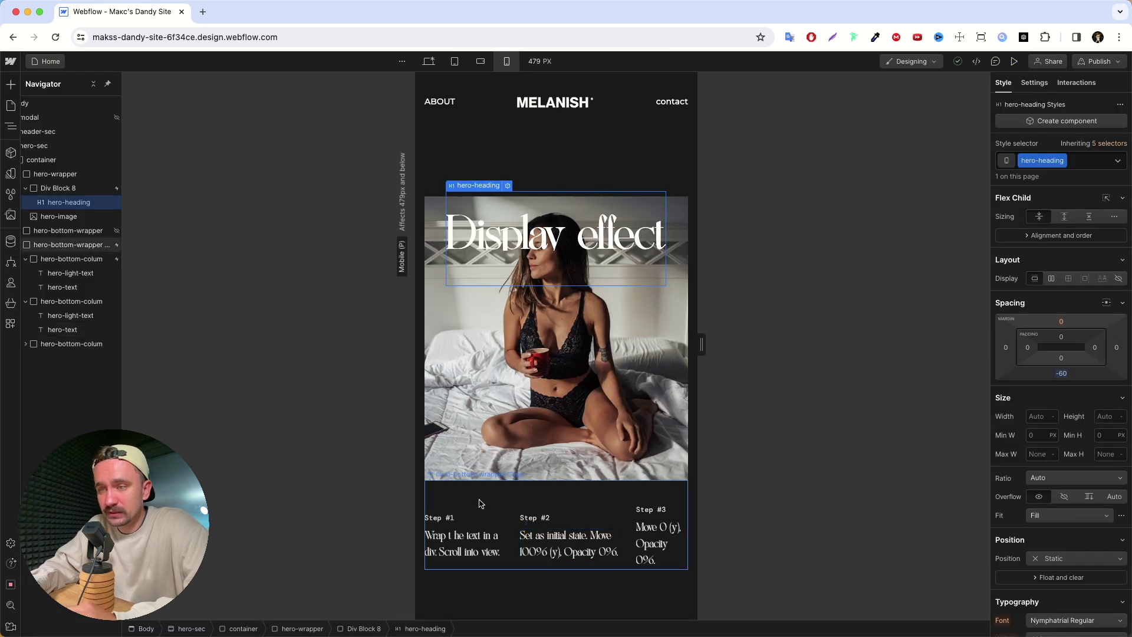
pyautogui.click(503, 517)
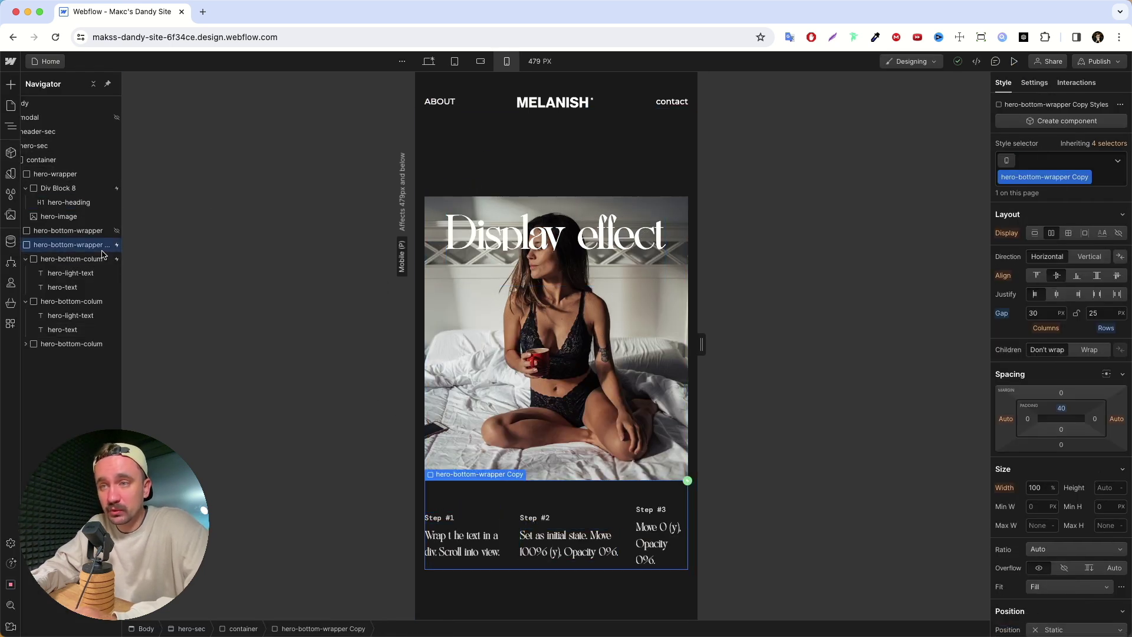
pyautogui.click(1090, 257)
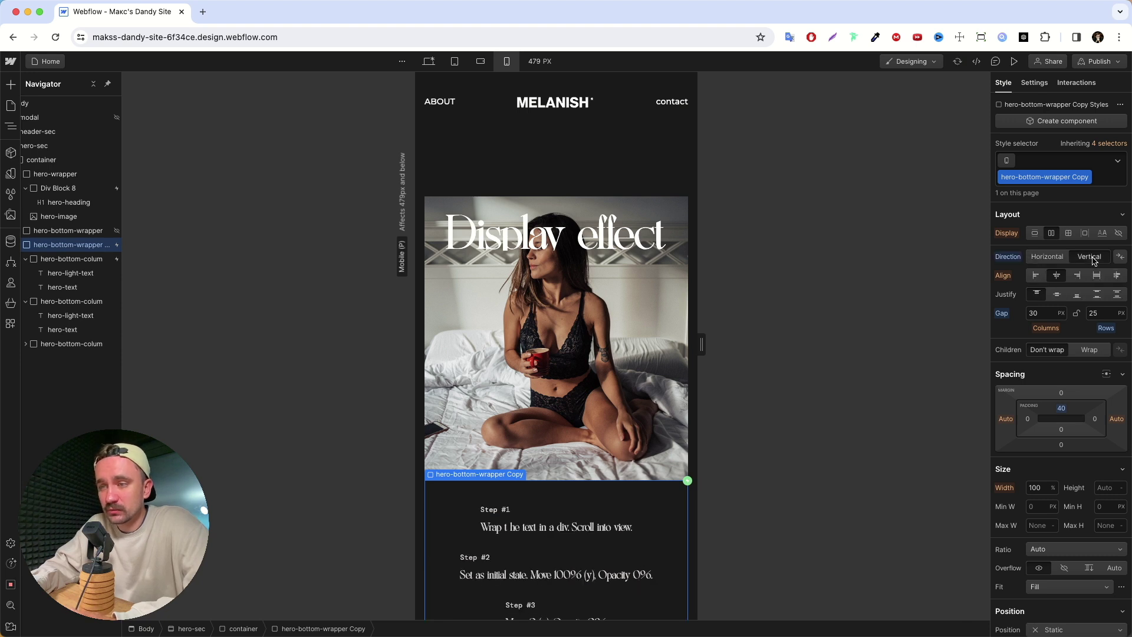
pyautogui.click(1037, 277)
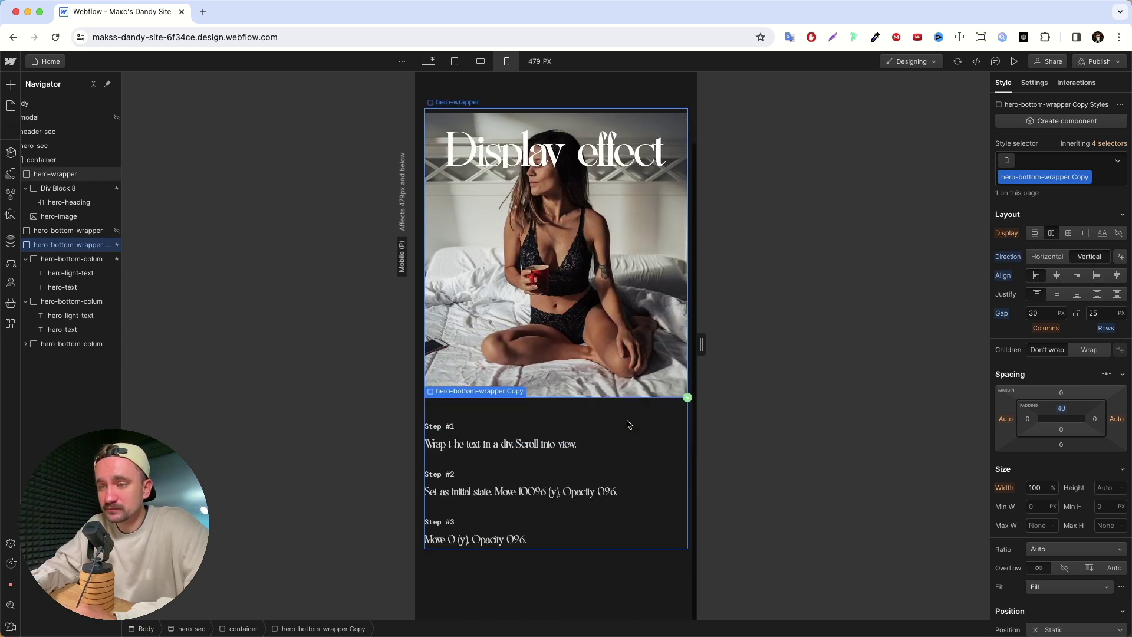
pyautogui.click(1014, 63)
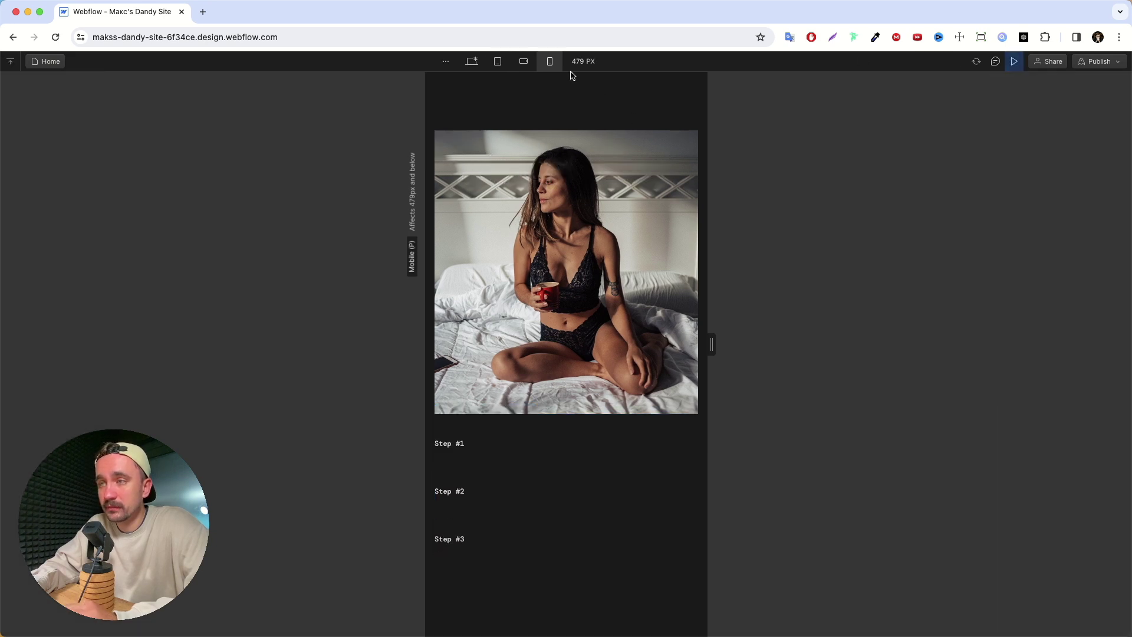